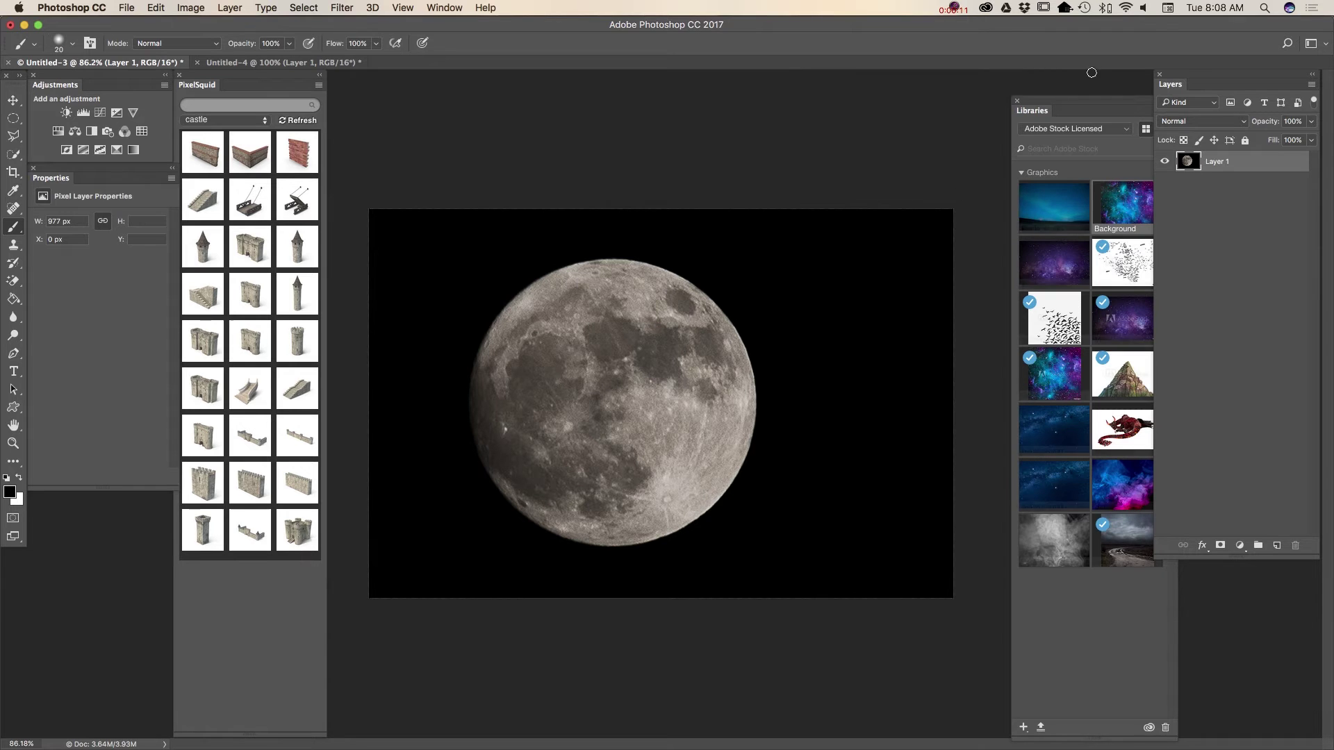
Place the Libraries panel beside the Layers panel and draw an elliptical selection inside the moon
left_click_drag(1076, 102, 1048, 74)
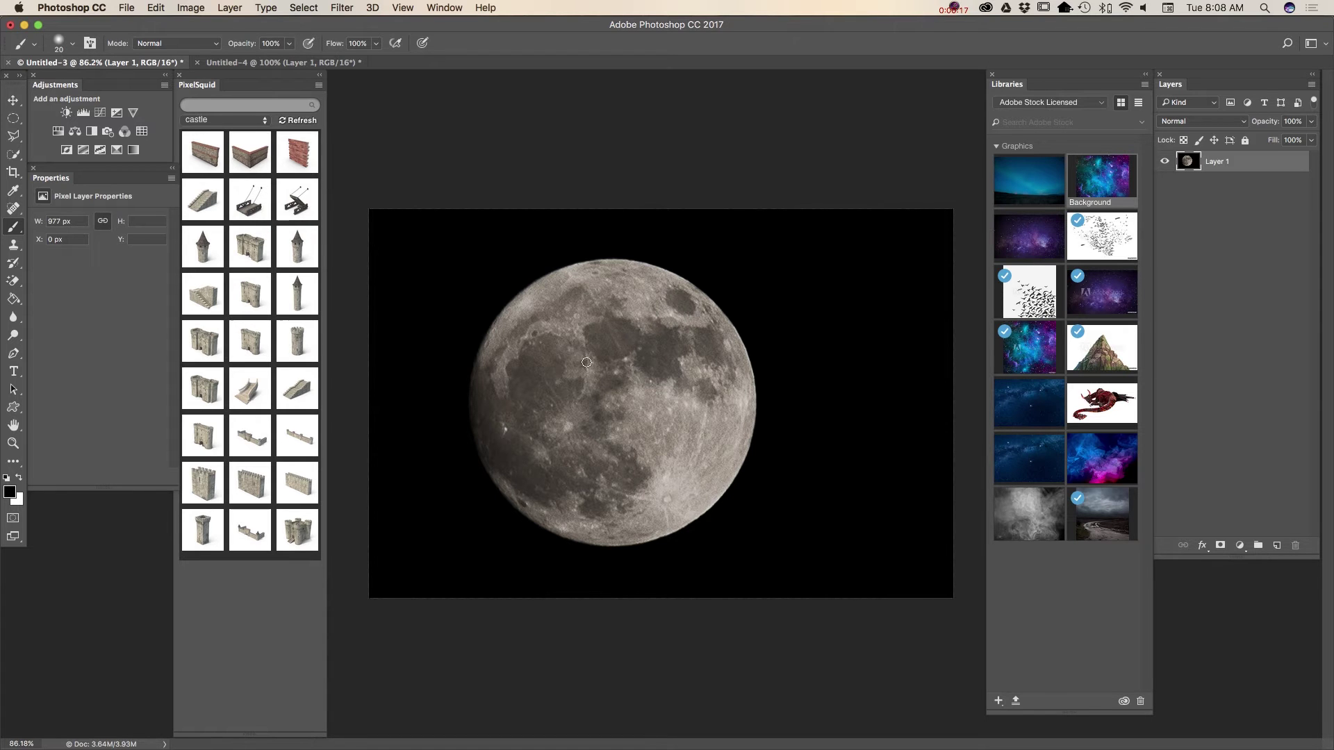
left_click(13, 100)
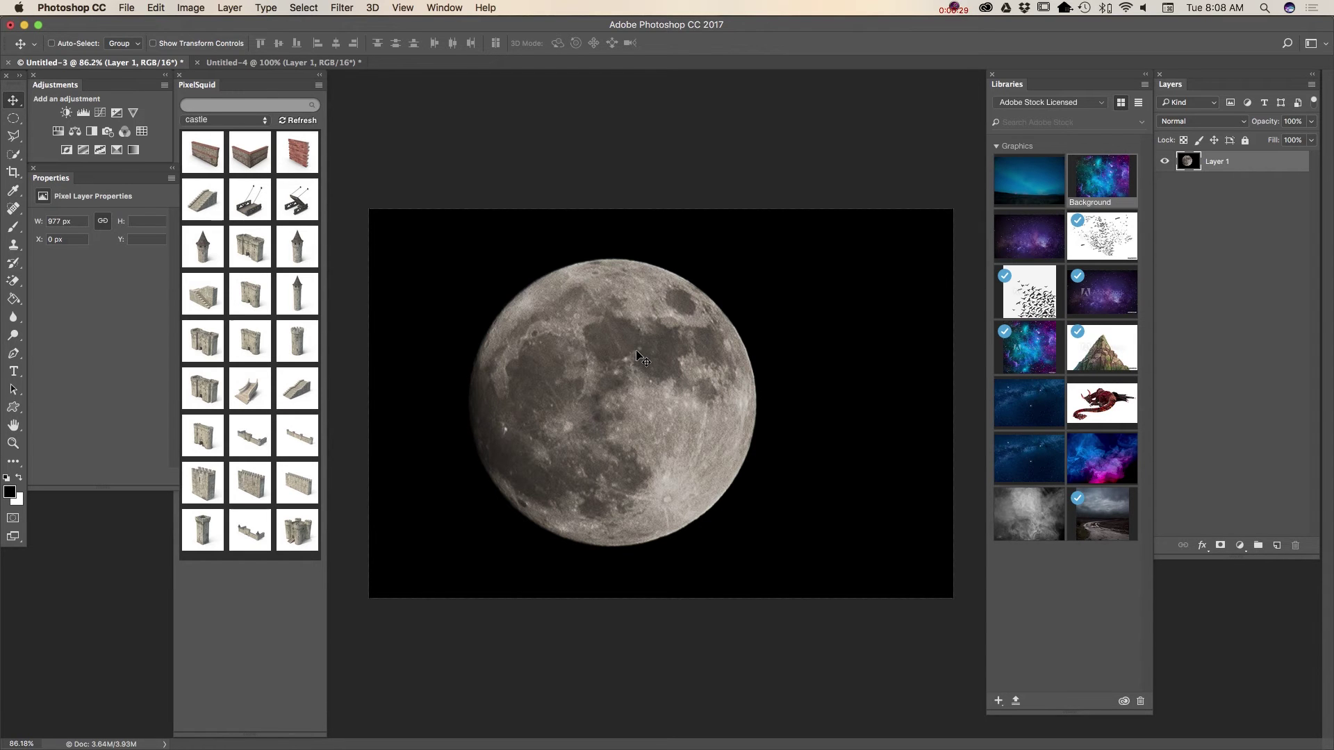
left_click(12, 122)
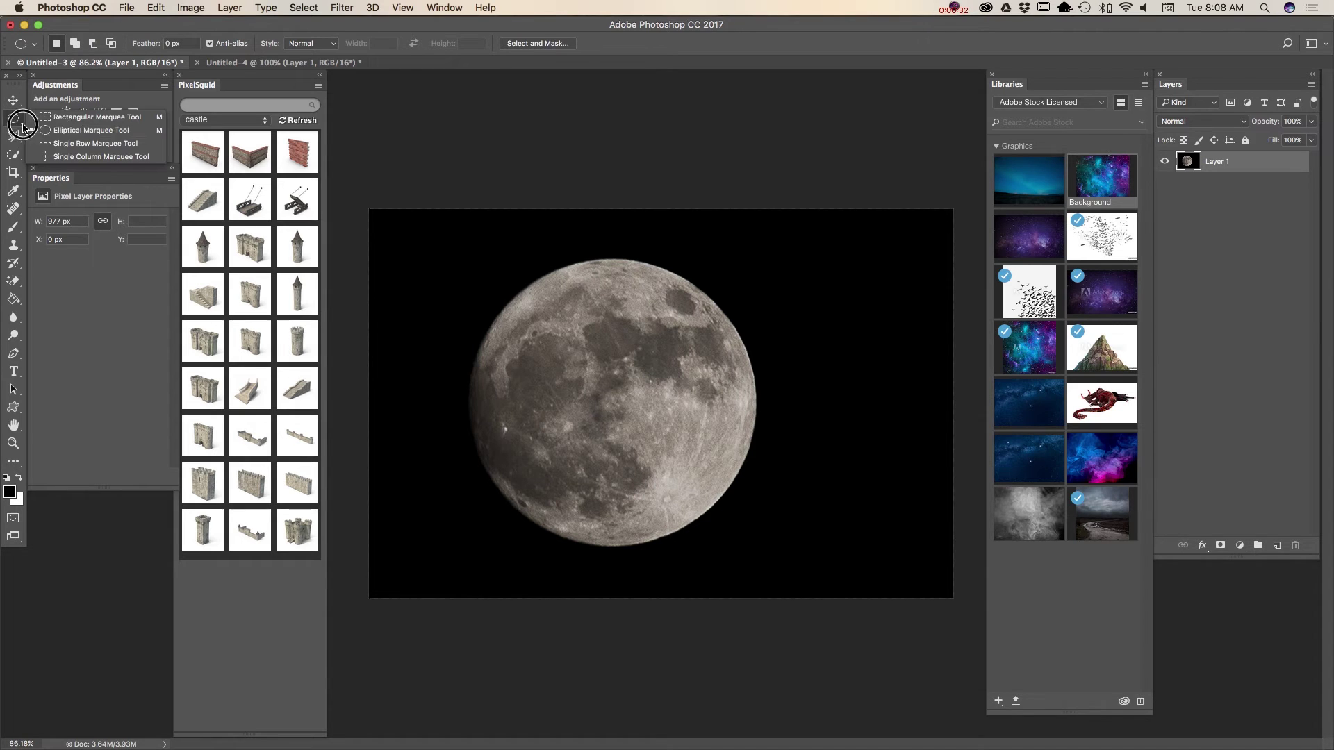
left_click(61, 133)
left_click_drag(503, 318, 739, 537)
Transform the elliptical selection so that it fits the moon's outline
left_click(303, 8)
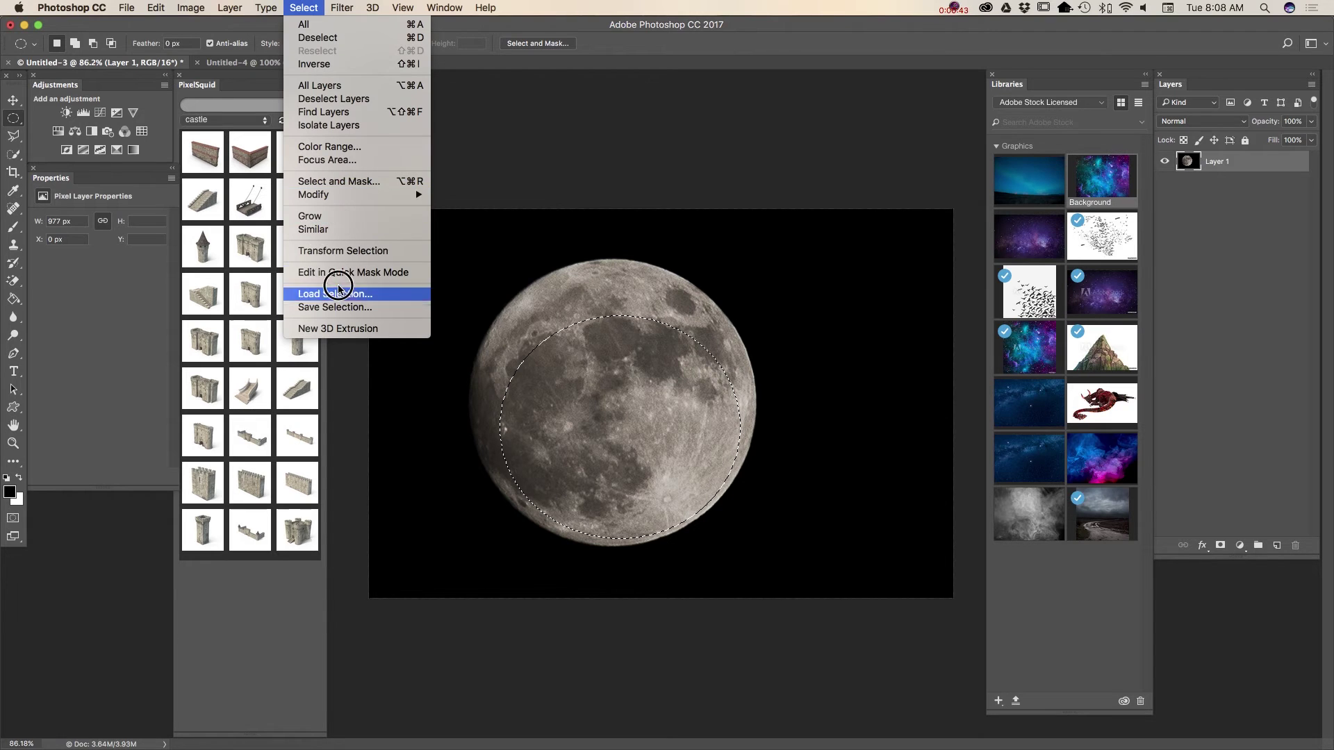
left_click(357, 251)
left_click_drag(494, 310, 473, 270)
left_click_drag(603, 271, 604, 260)
left_click_drag(742, 403, 755, 401)
left_click_drag(613, 532, 613, 544)
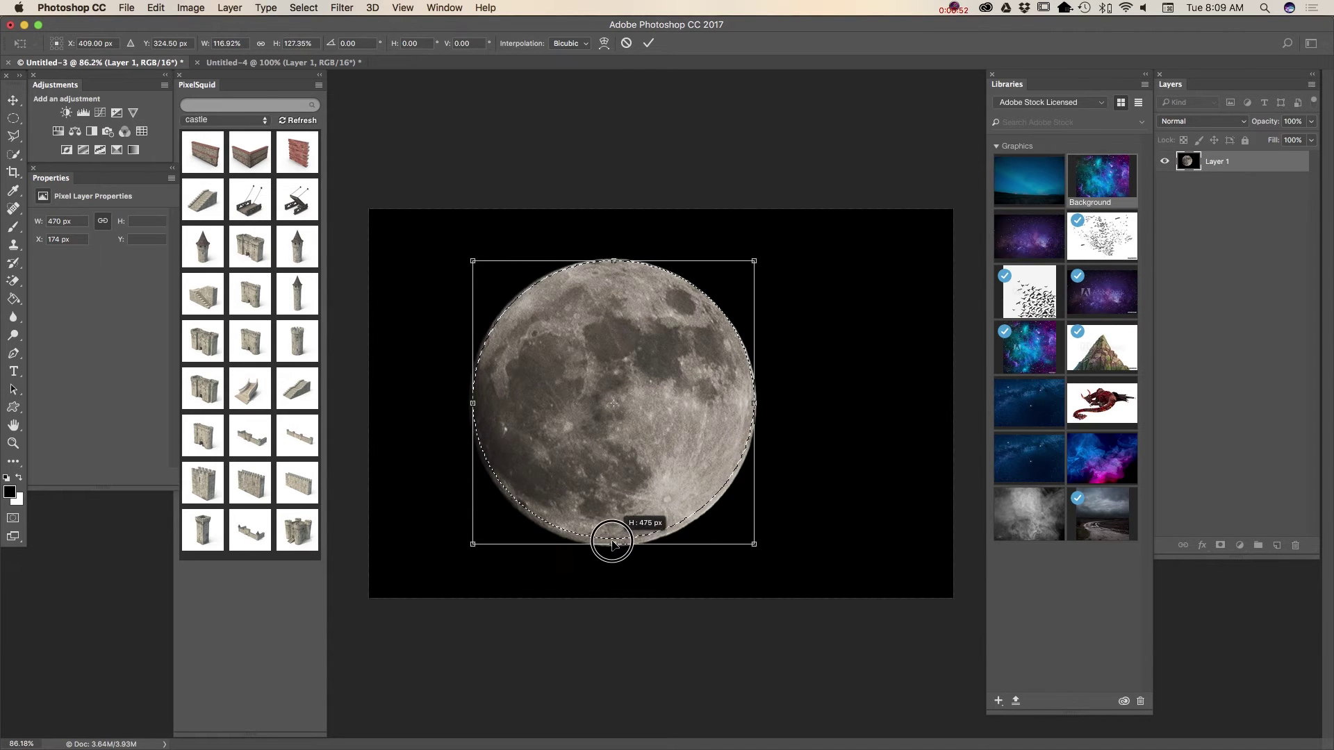
left_click(648, 43)
Copy the selected moon onto its own layer and align the copy over the original moon
left_click(156, 7)
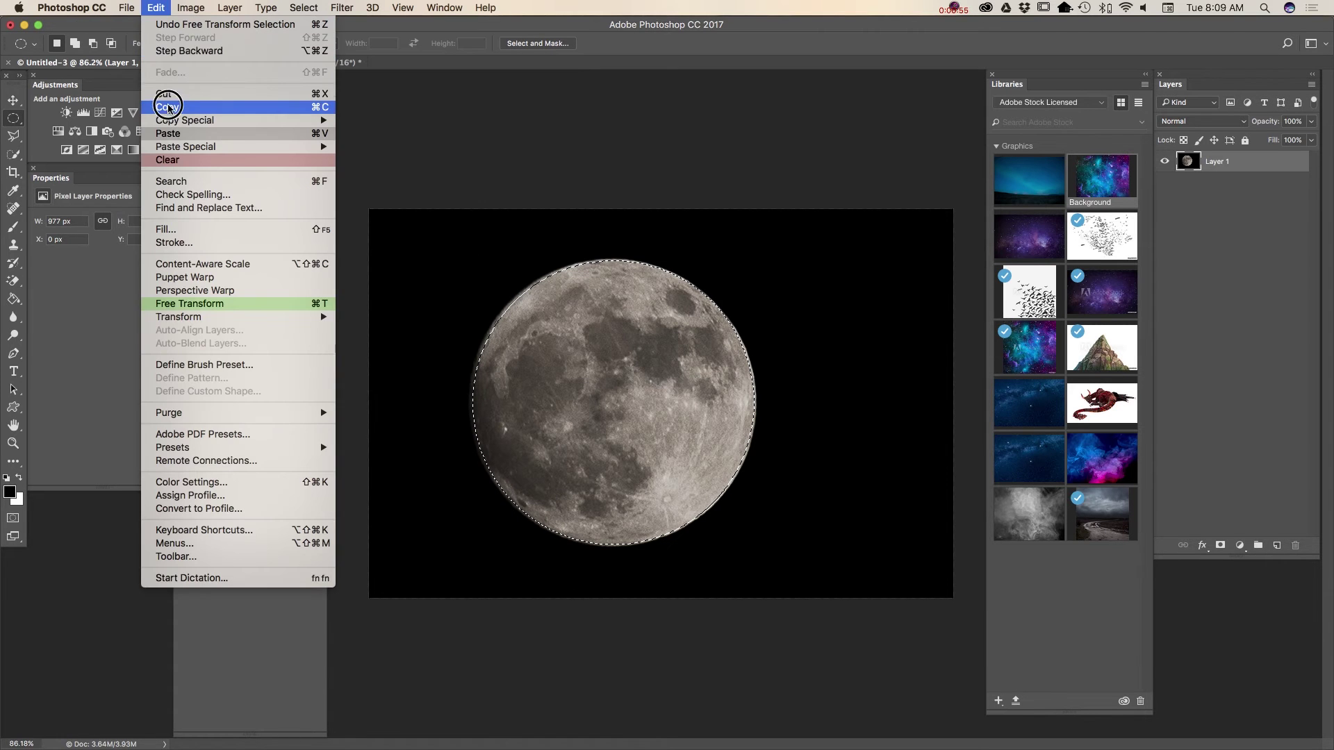
left_click(369, 21)
left_click(304, 8)
left_click(310, 43)
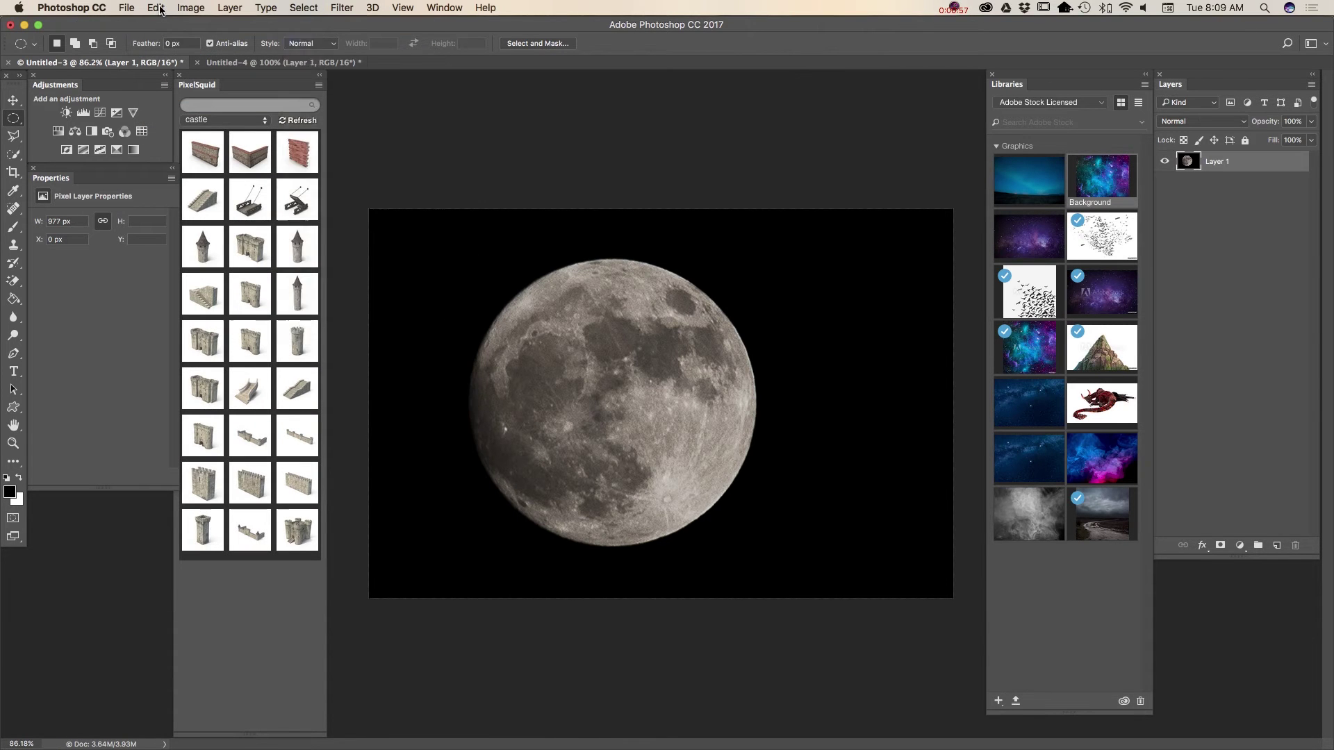
left_click(156, 8)
left_click(168, 134)
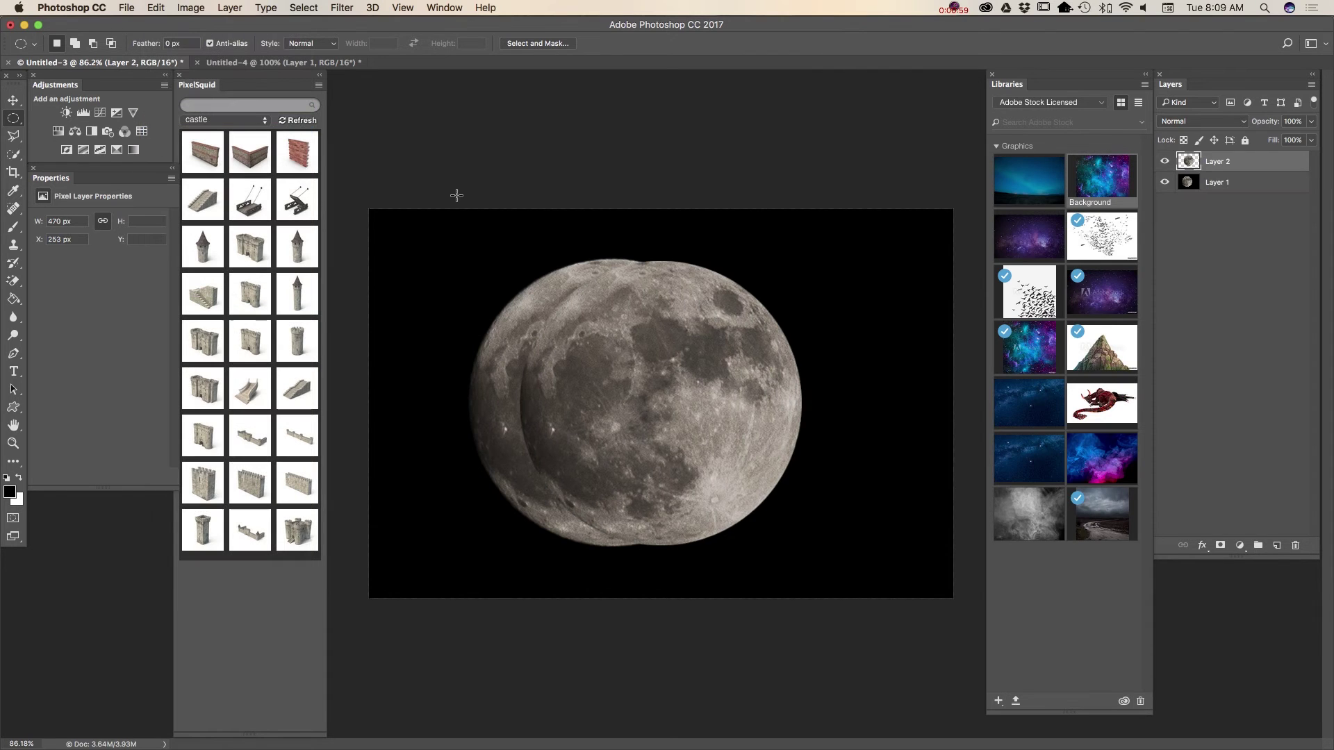
key("v")
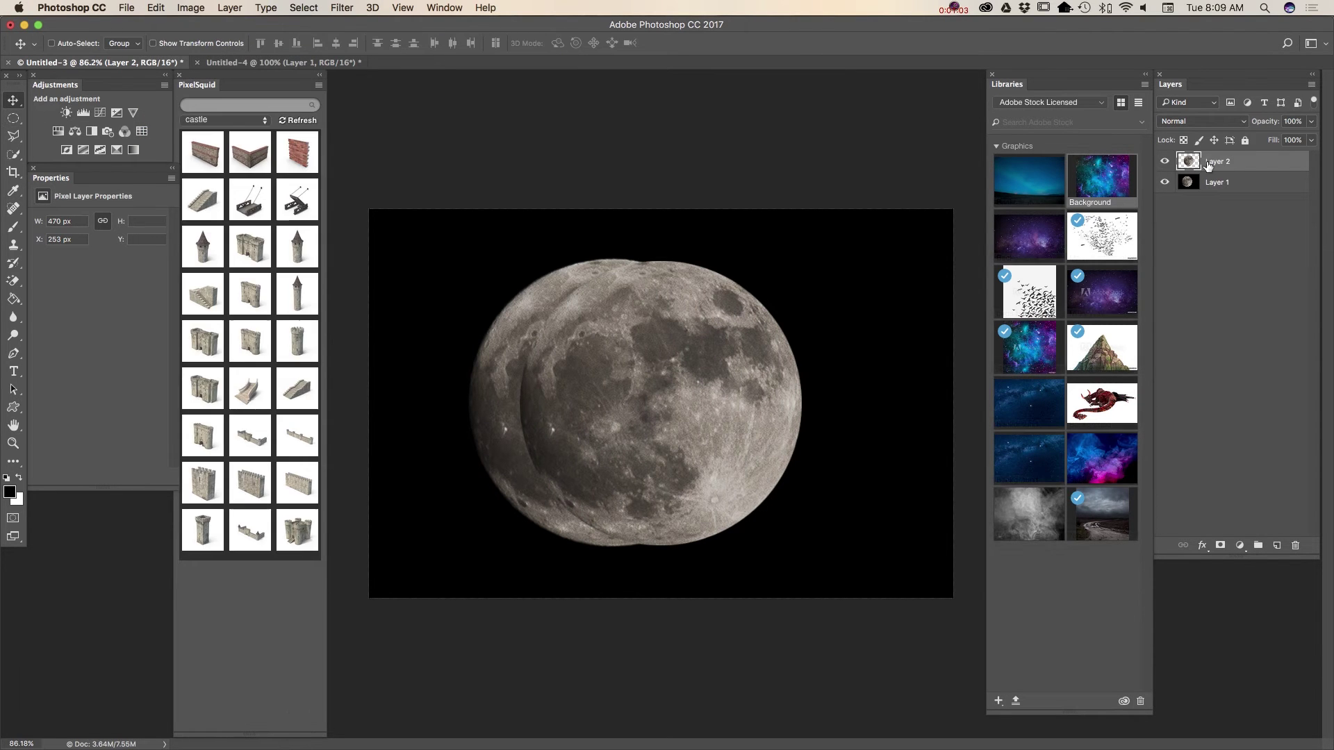
left_click_drag(741, 358, 691, 351)
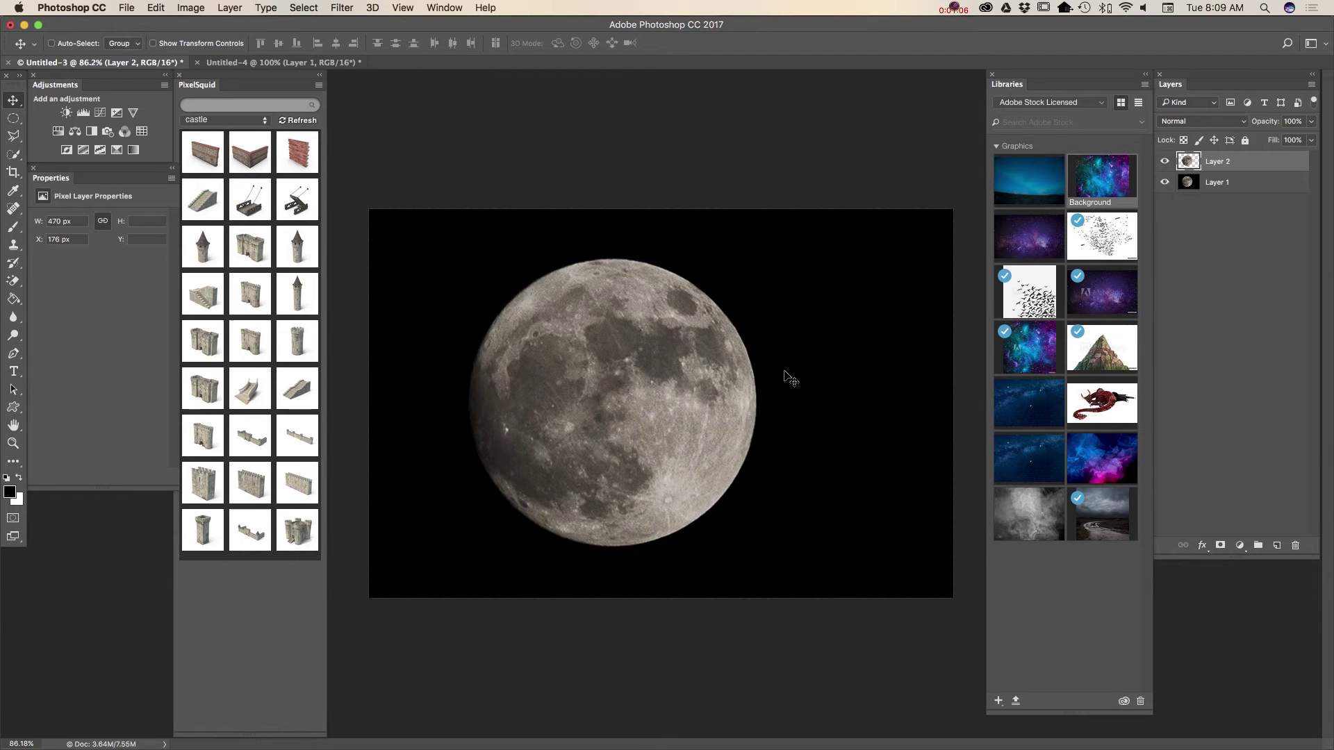
Place the purple starry sky graphic from the library directly above Layer 1 and stretch it to cover the whole canvas
left_click(1233, 183)
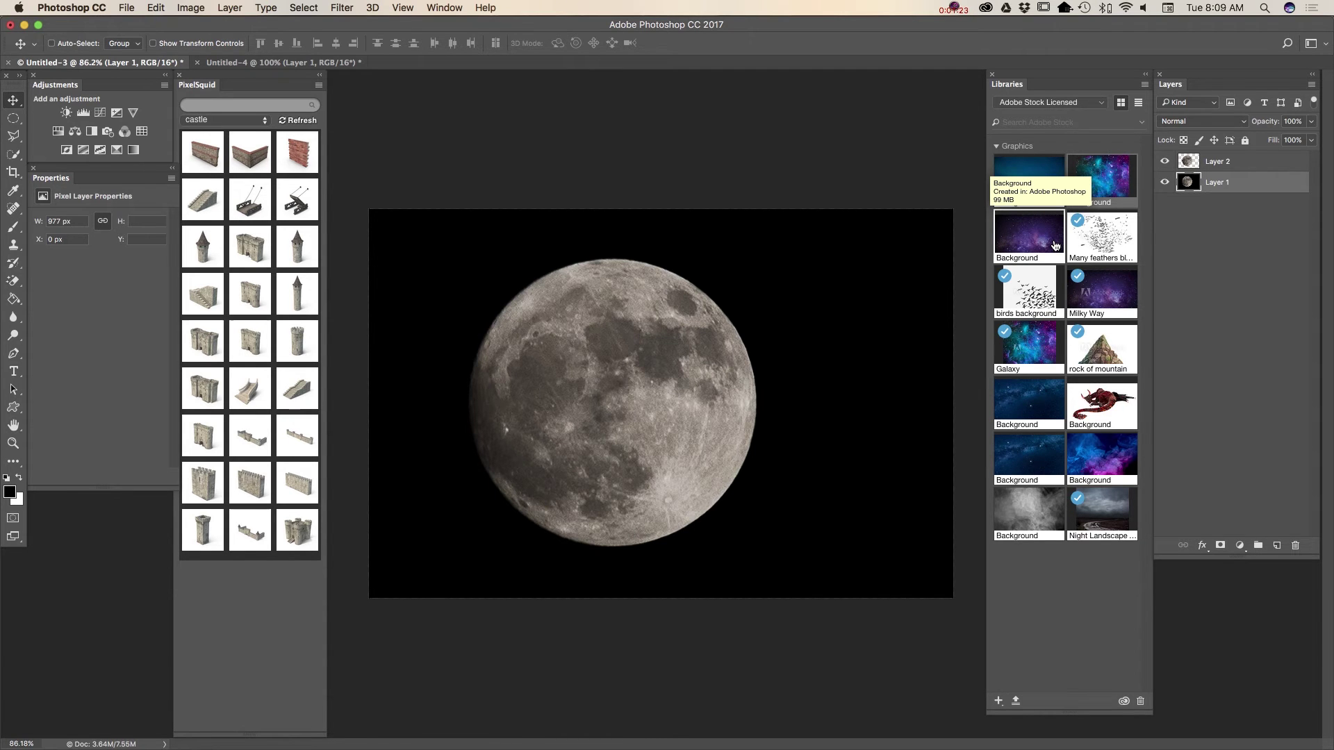
left_click_drag(1055, 244, 744, 371)
left_click_drag(821, 329, 764, 361)
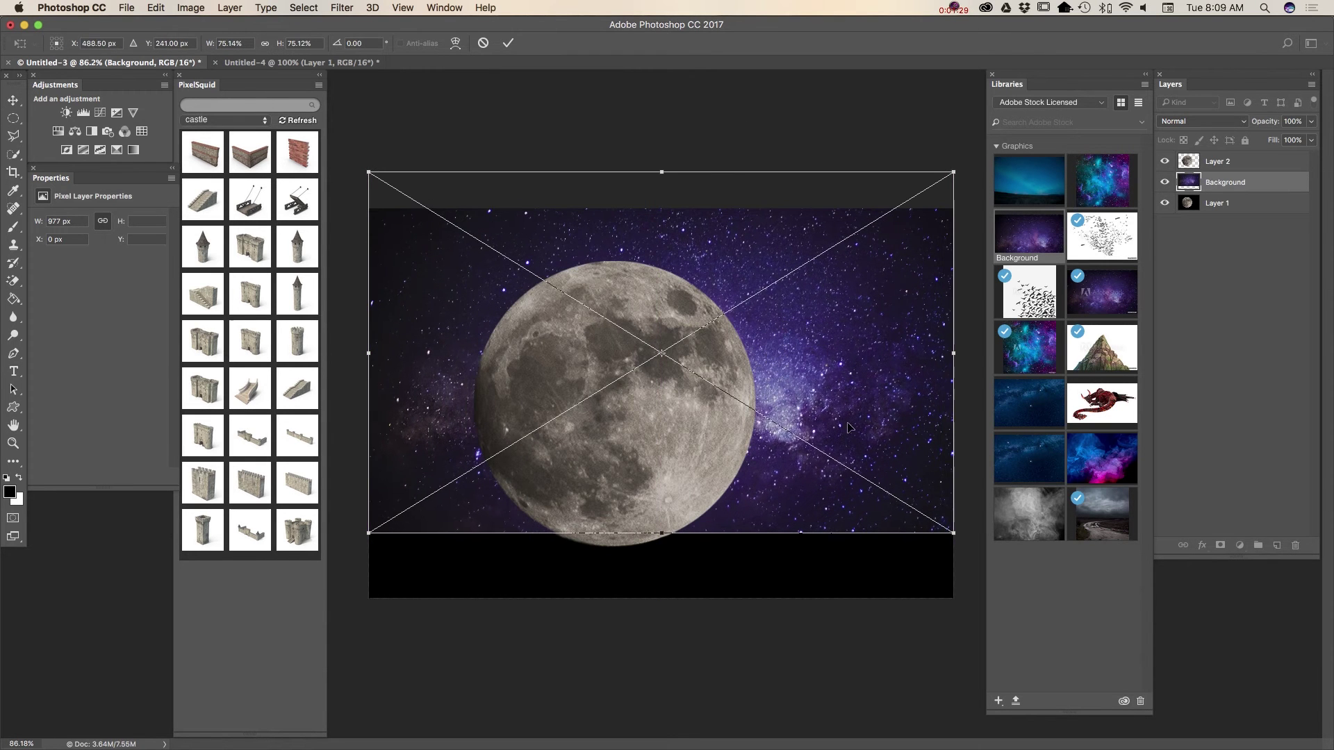
left_click_drag(952, 542, 953, 607)
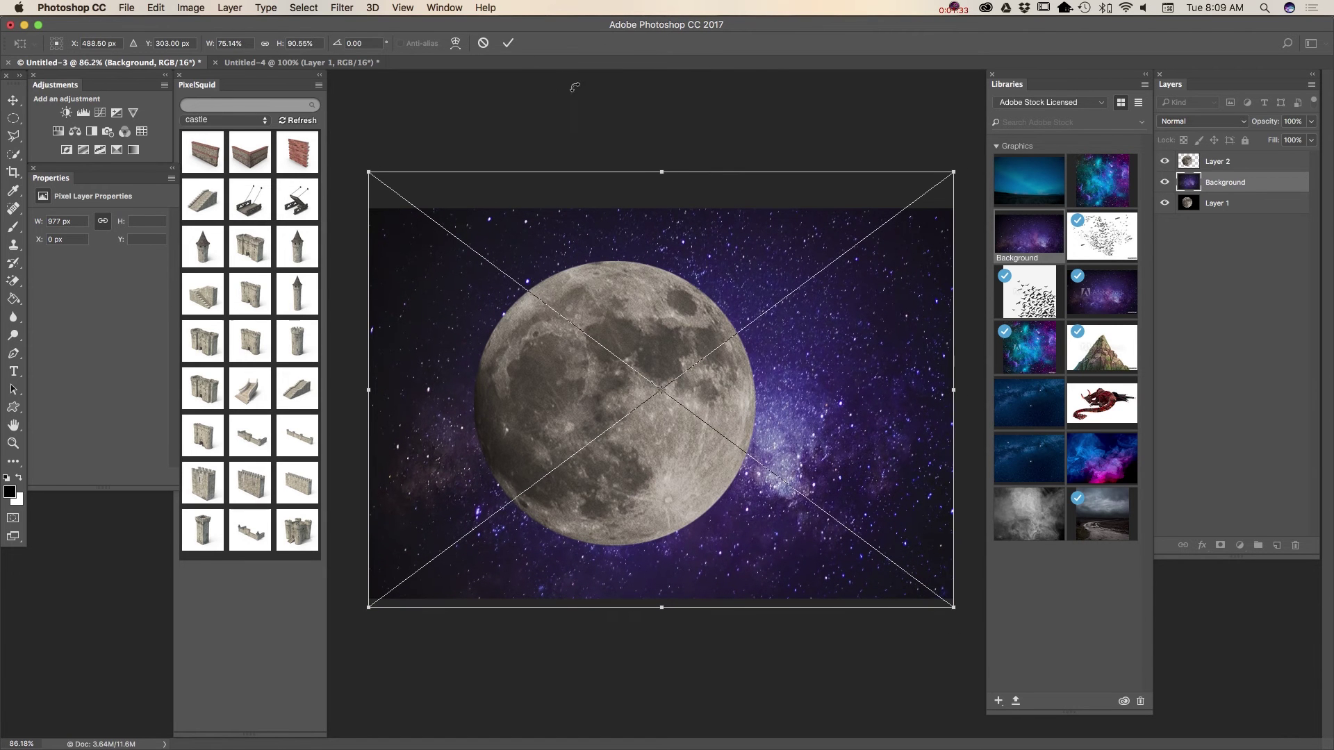
left_click(508, 42)
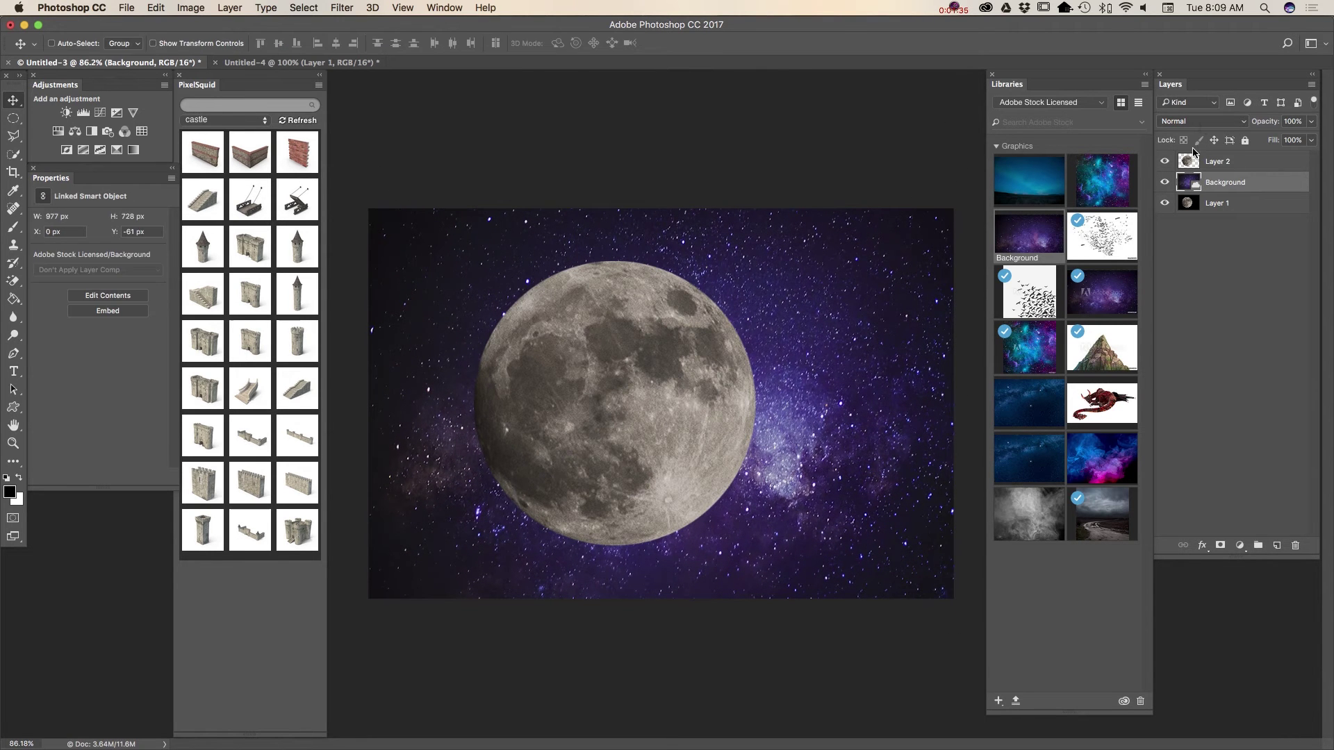
Set the starry Background layer's blend mode to Lighten and its opacity to 29%
left_click(1198, 122)
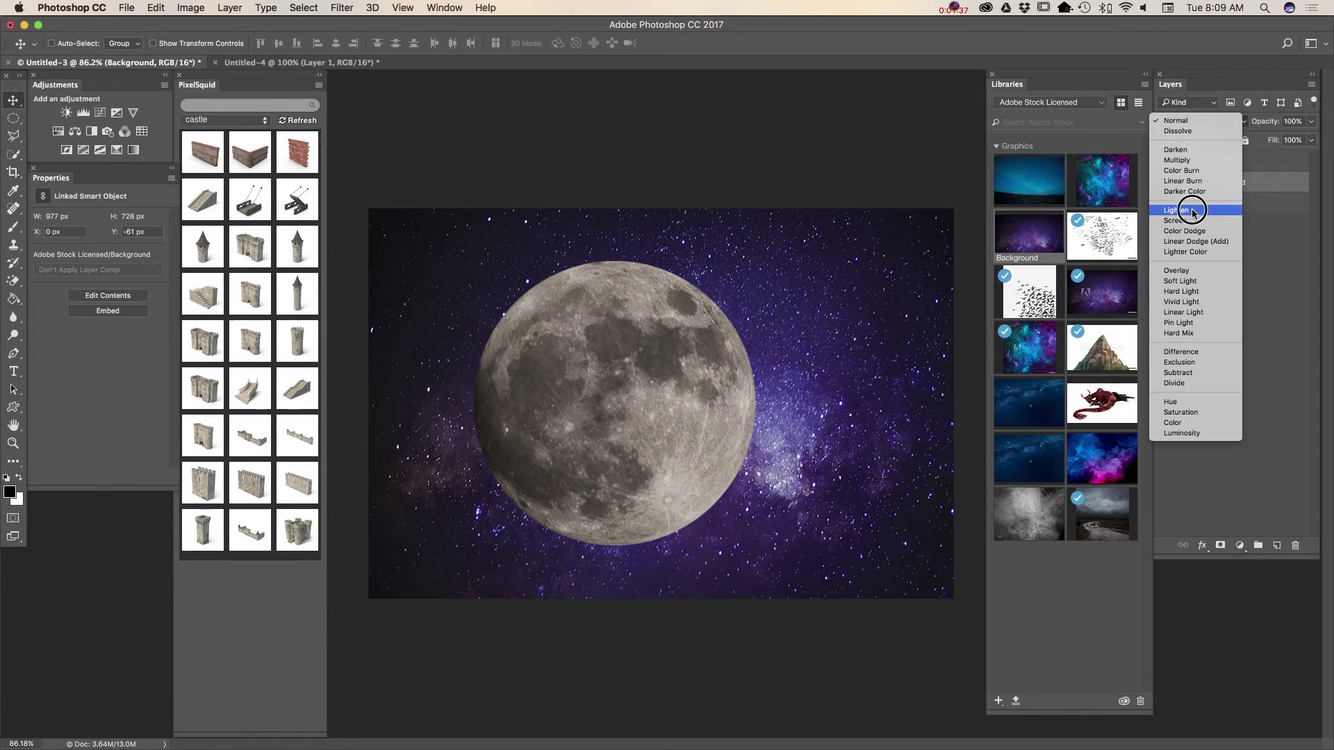
left_click(1209, 232)
left_click(1310, 122)
left_click_drag(1310, 142, 1265, 139)
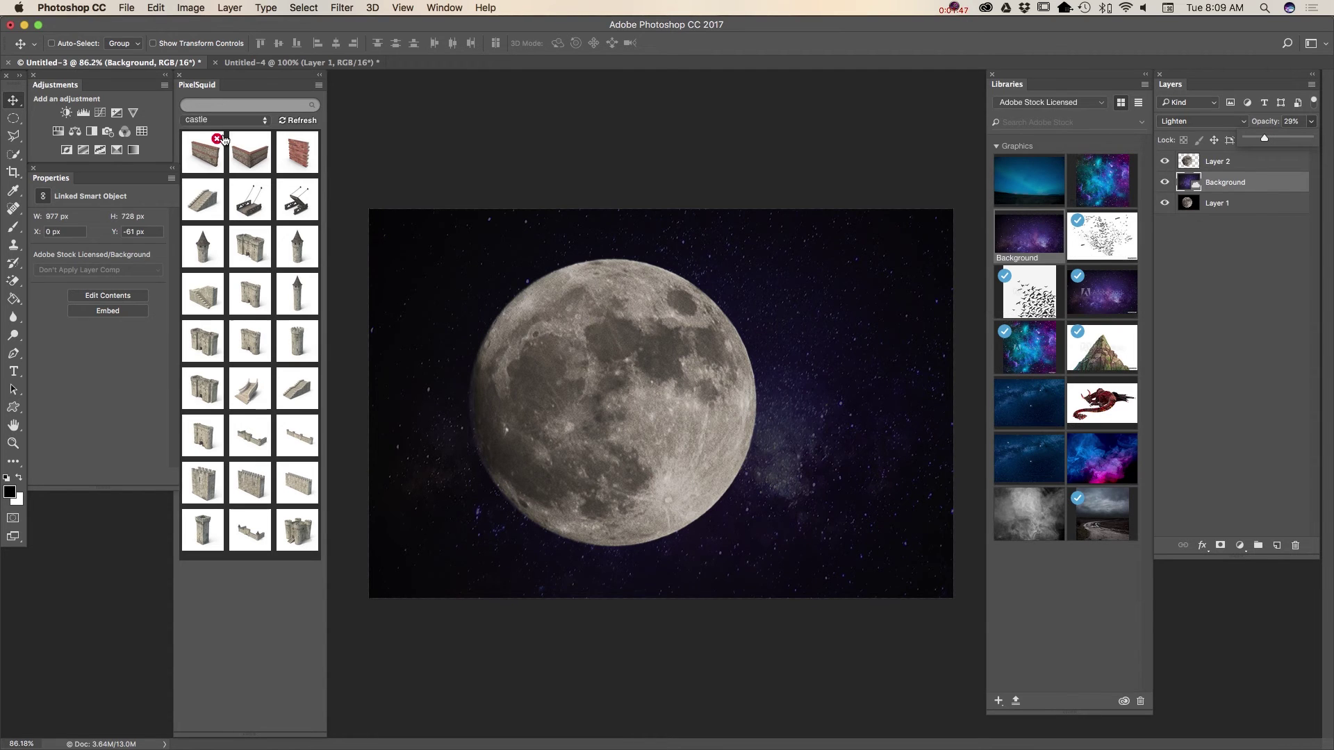
Insert the Boeing 747 from PixelSquid's plane collection with shadows off and high resolution, and put its layer above the moon copy
left_click(262, 123)
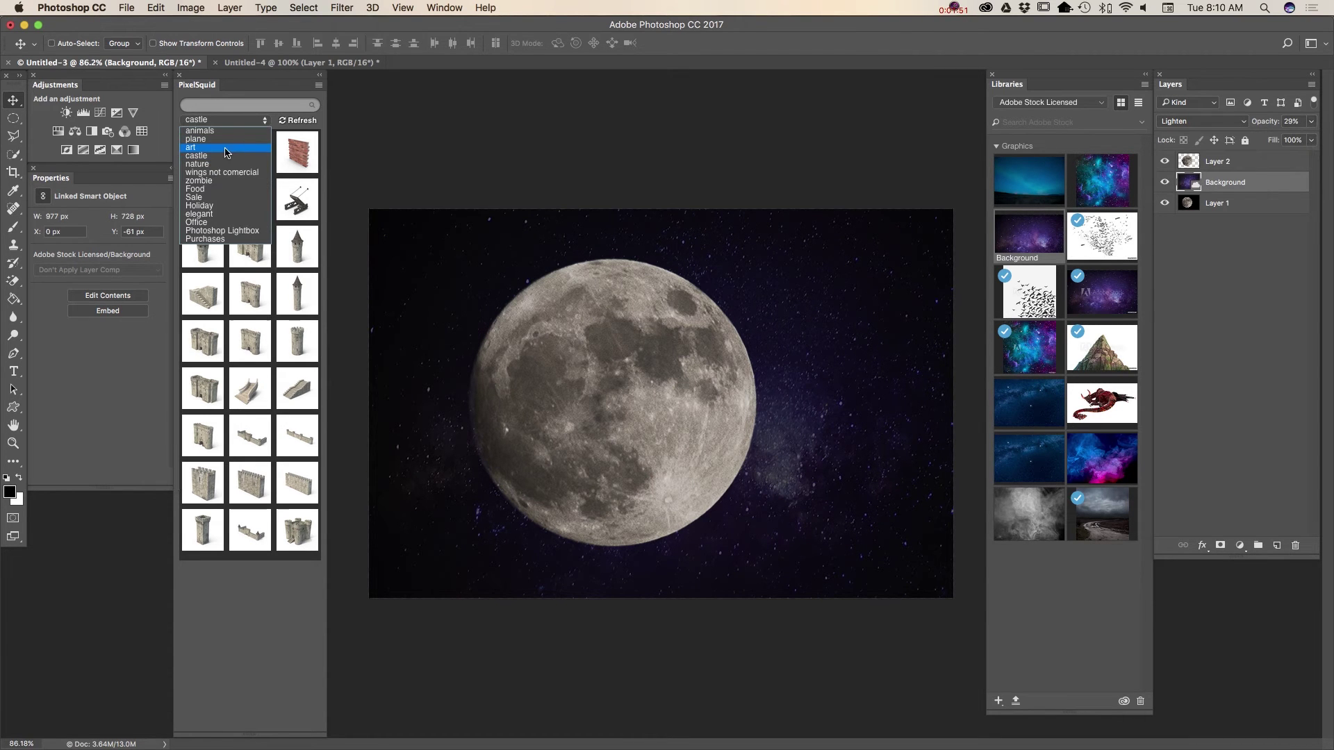
left_click(229, 140)
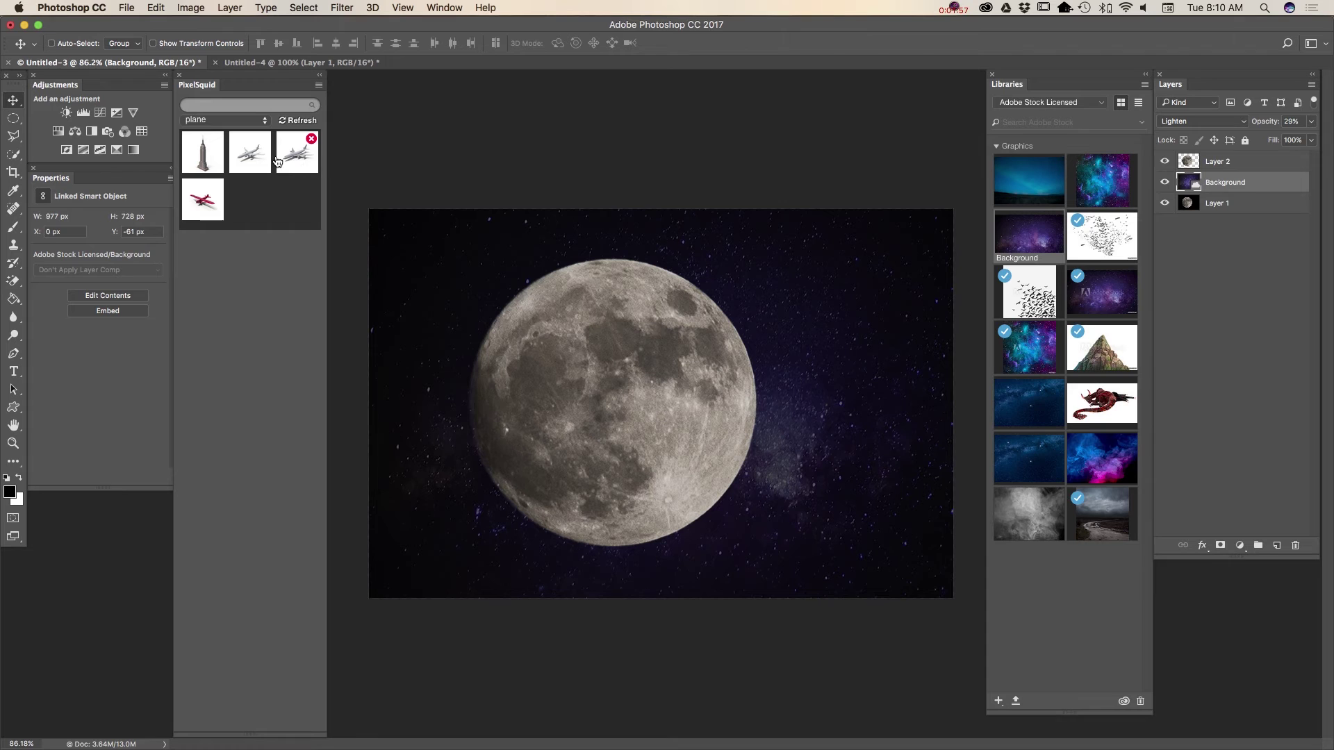
left_click(291, 166)
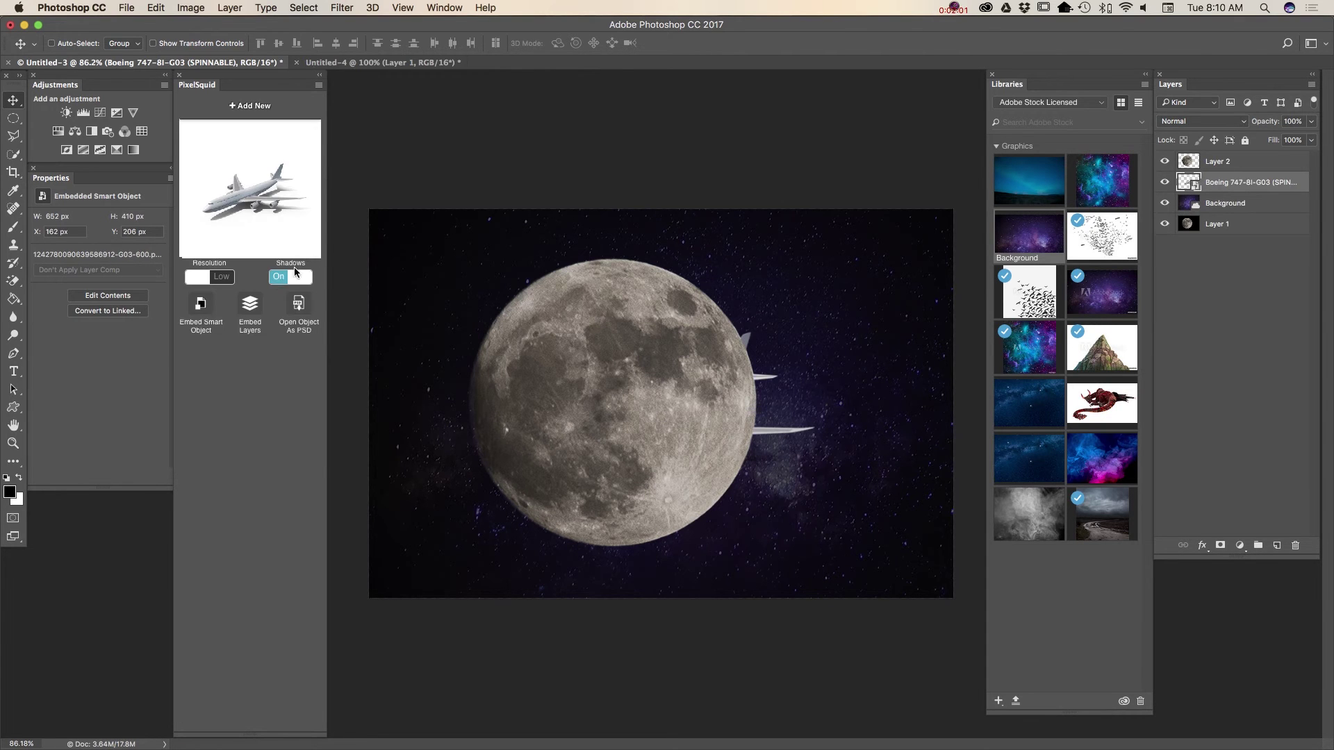
left_click(277, 279)
left_click(223, 278)
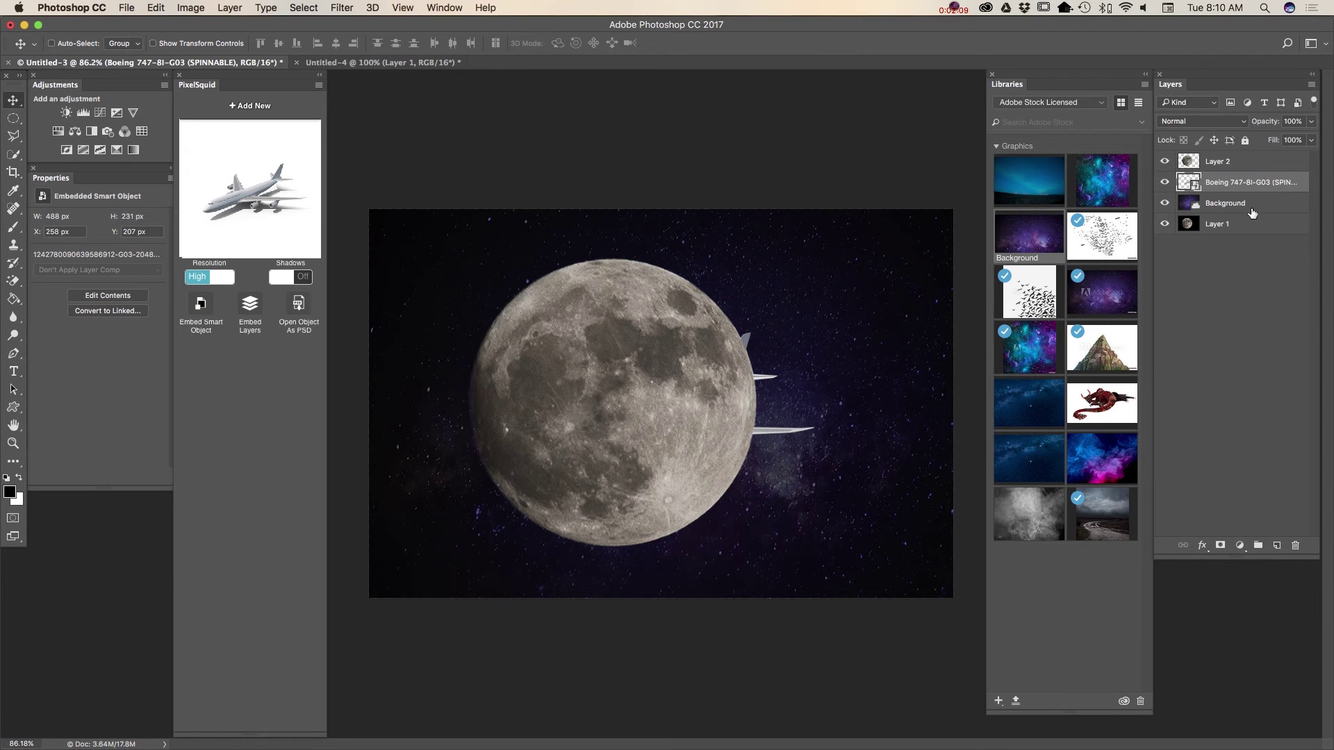
left_click_drag(1254, 182, 1249, 153)
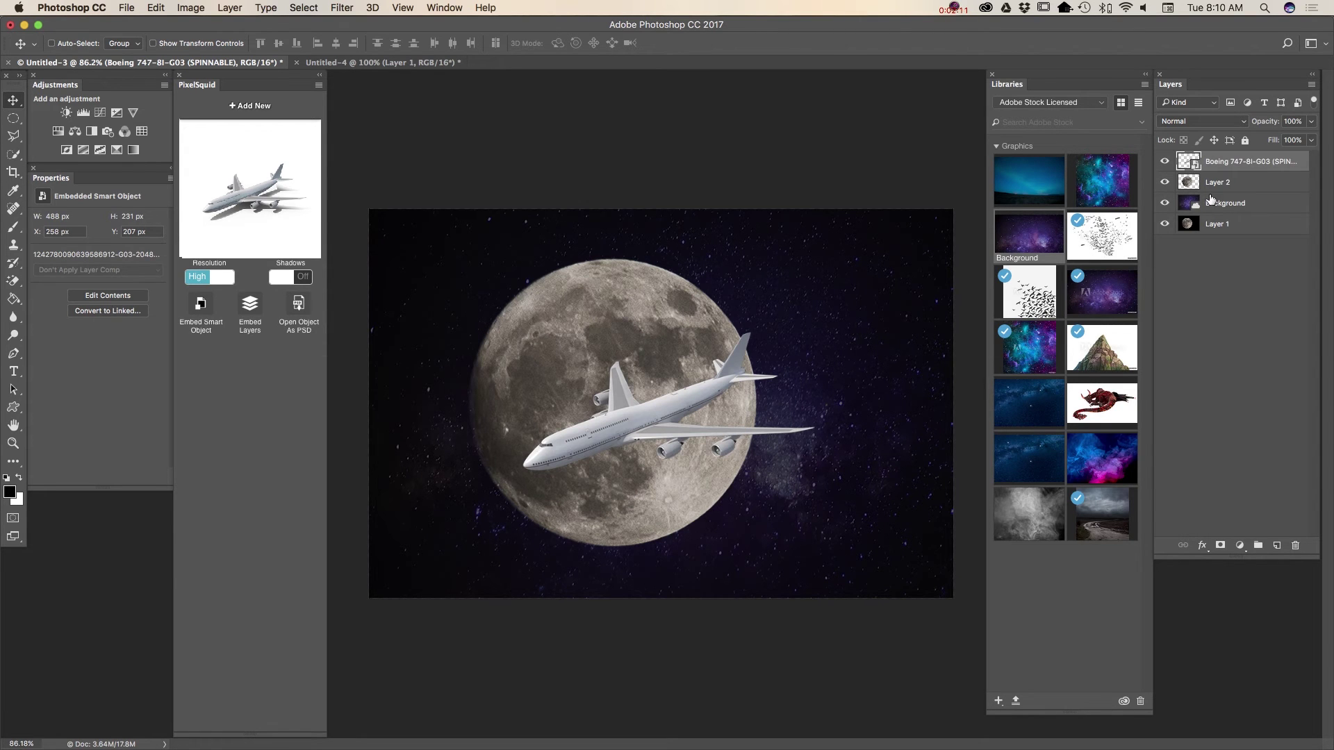
Spin the plane to an underside view with its nose toward the upper right and enlarge it to about 155% by 158%
left_click_drag(232, 203, 269, 172)
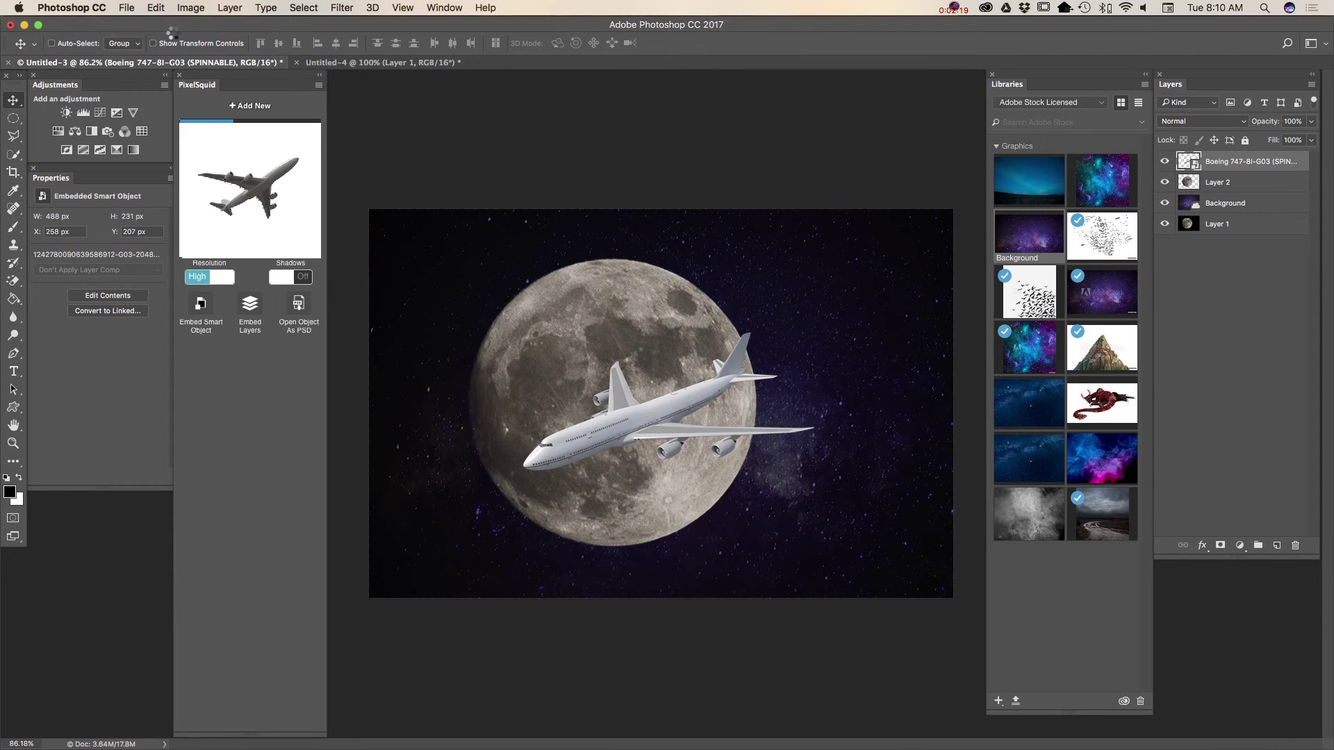
left_click(155, 8)
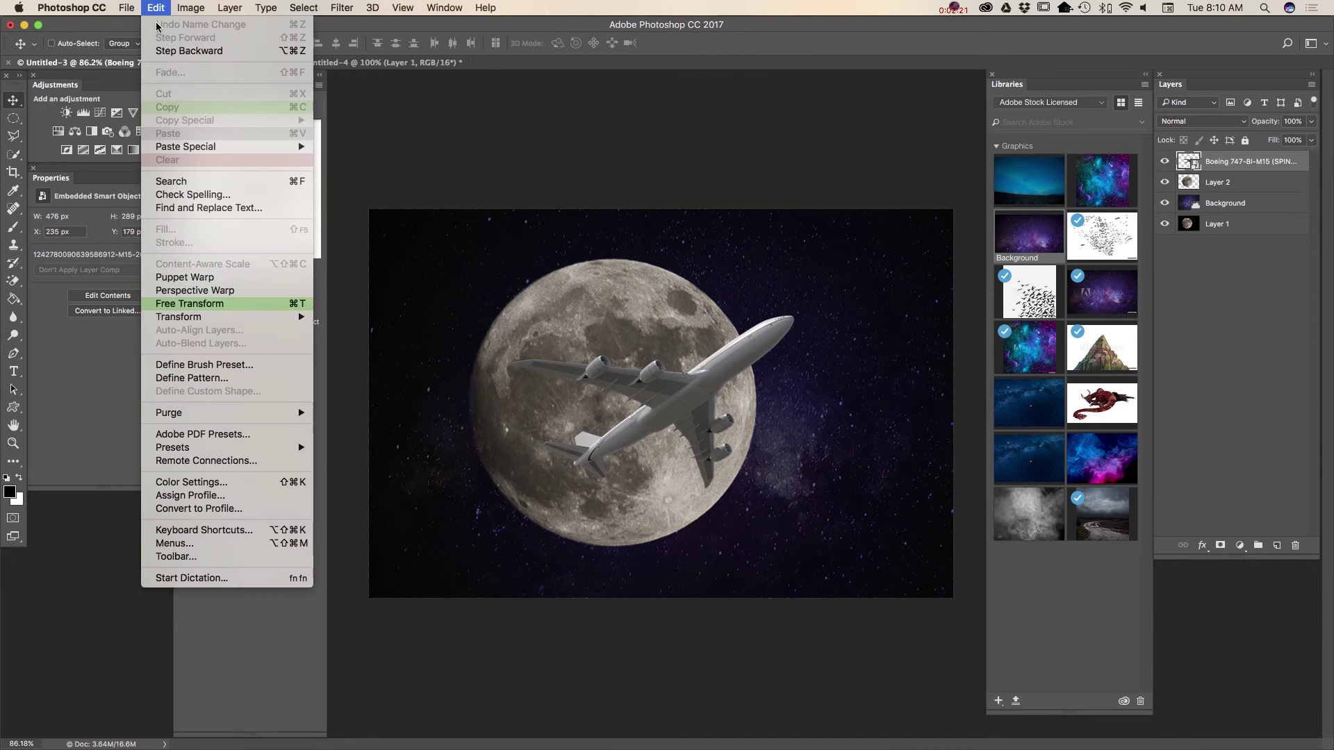
left_click(207, 309)
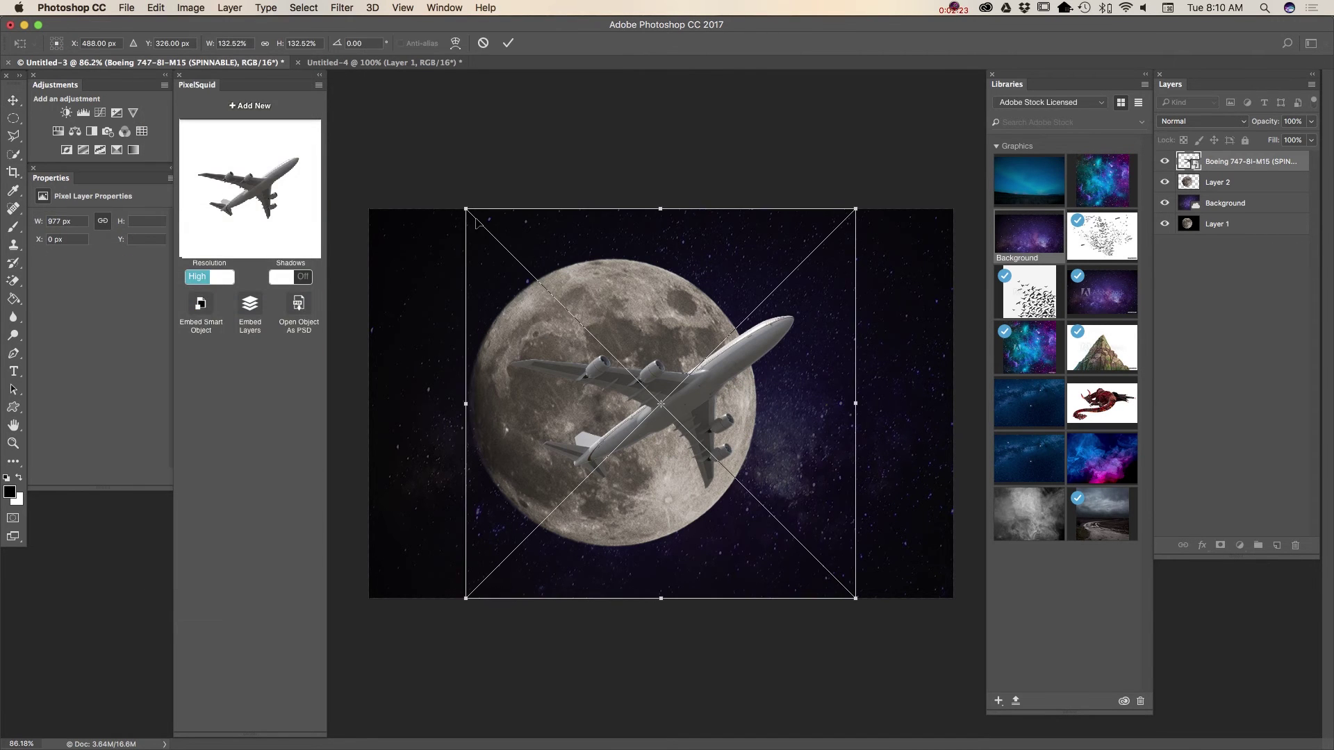
left_click_drag(464, 207, 394, 132)
left_click_drag(733, 314, 780, 339)
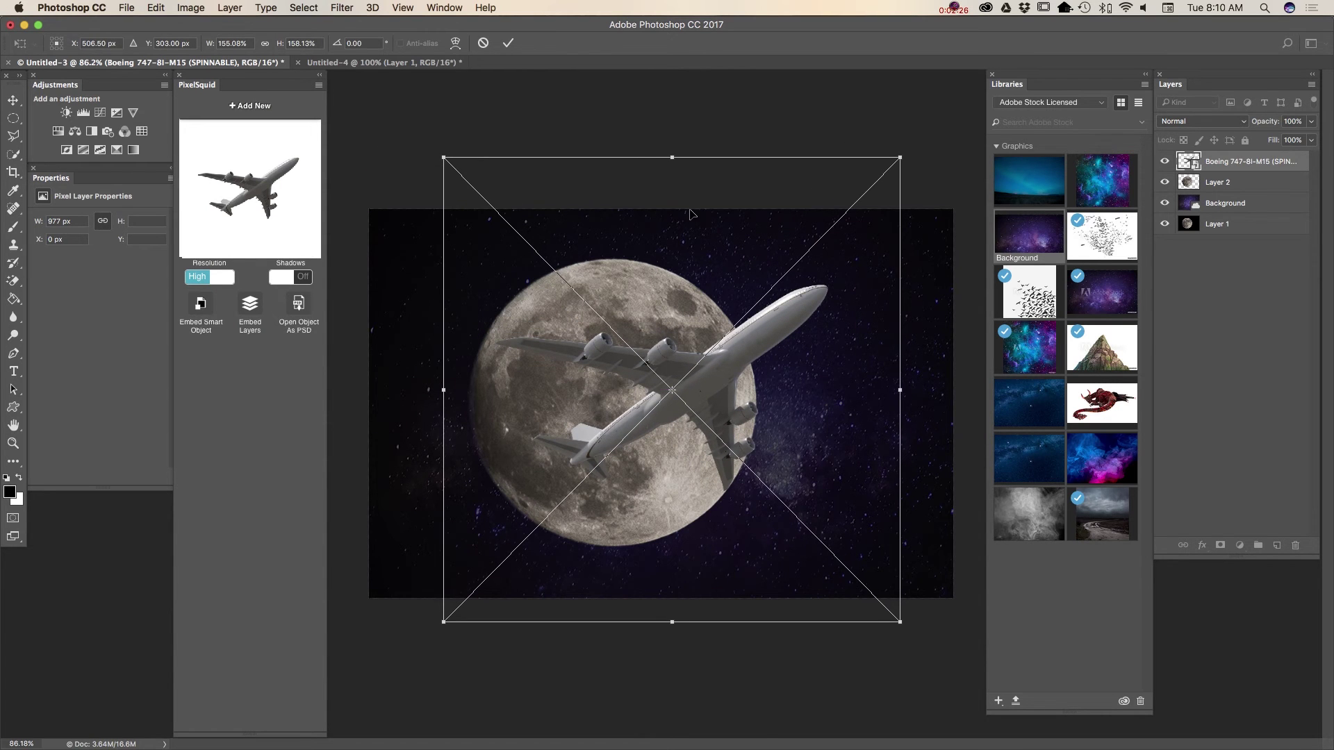
left_click(508, 43)
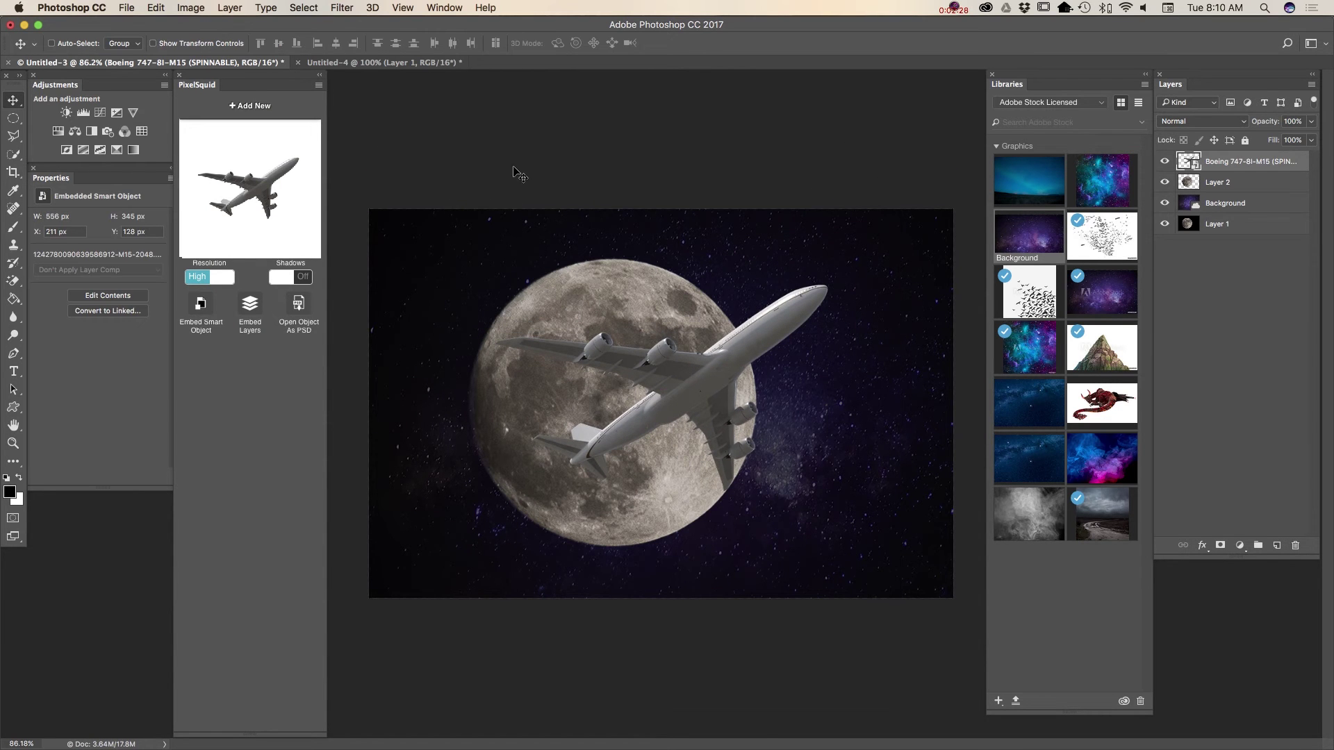
Add an Exposure adjustment clipped to the plane layer, with exposure -2.40 and gamma correction 0.67
left_click(116, 113)
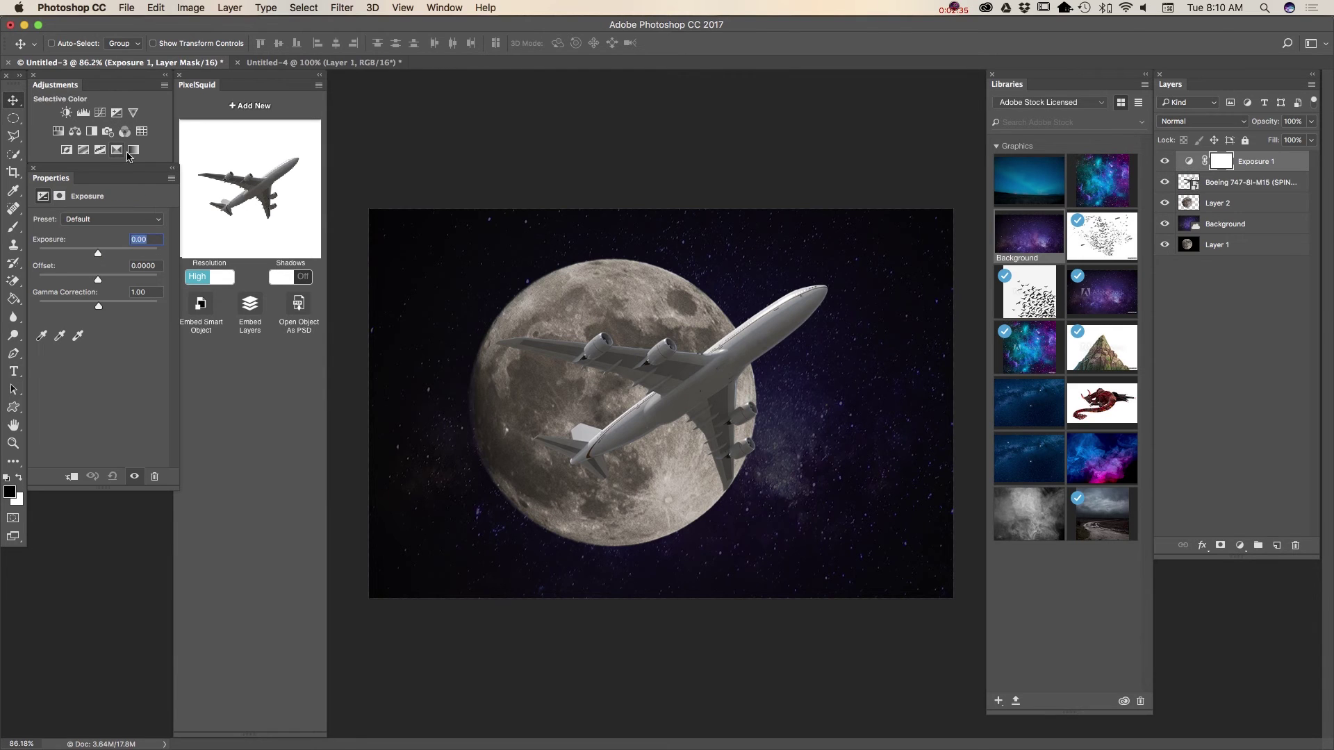
left_click(72, 478)
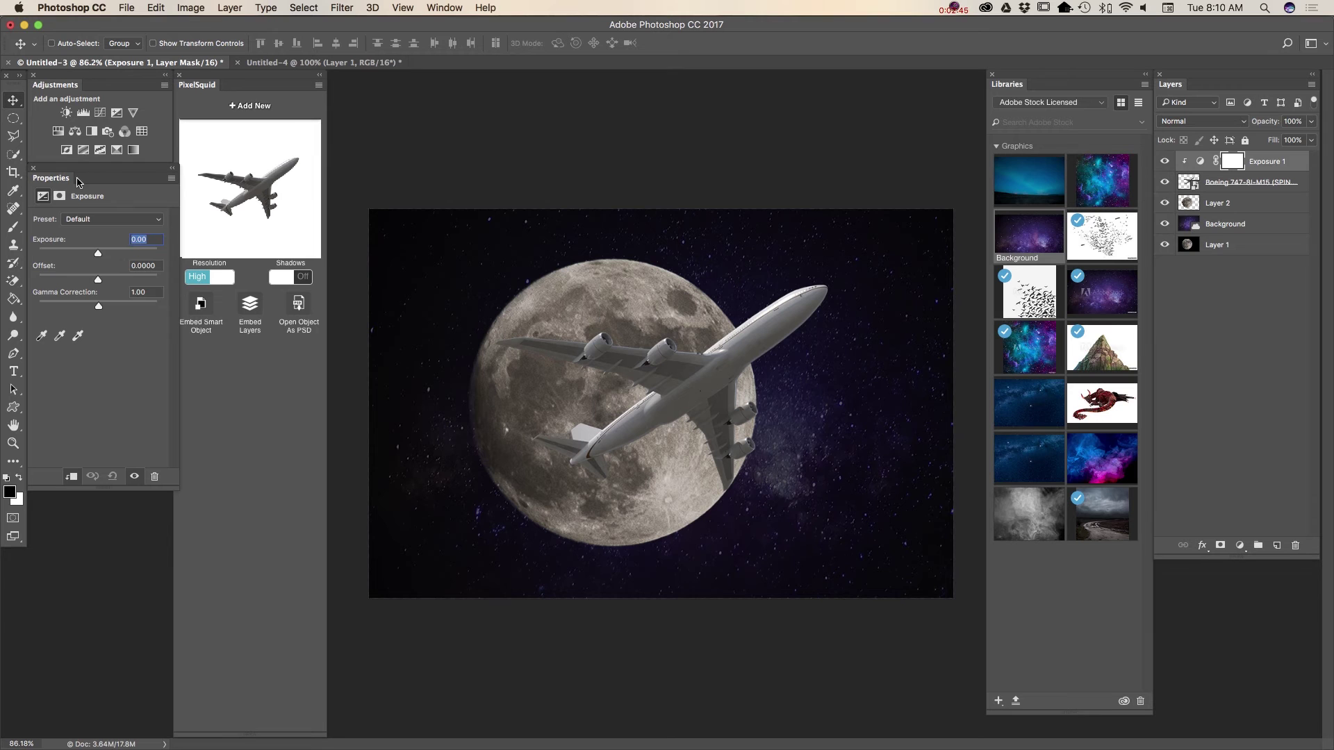
left_click_drag(98, 255, 77, 253)
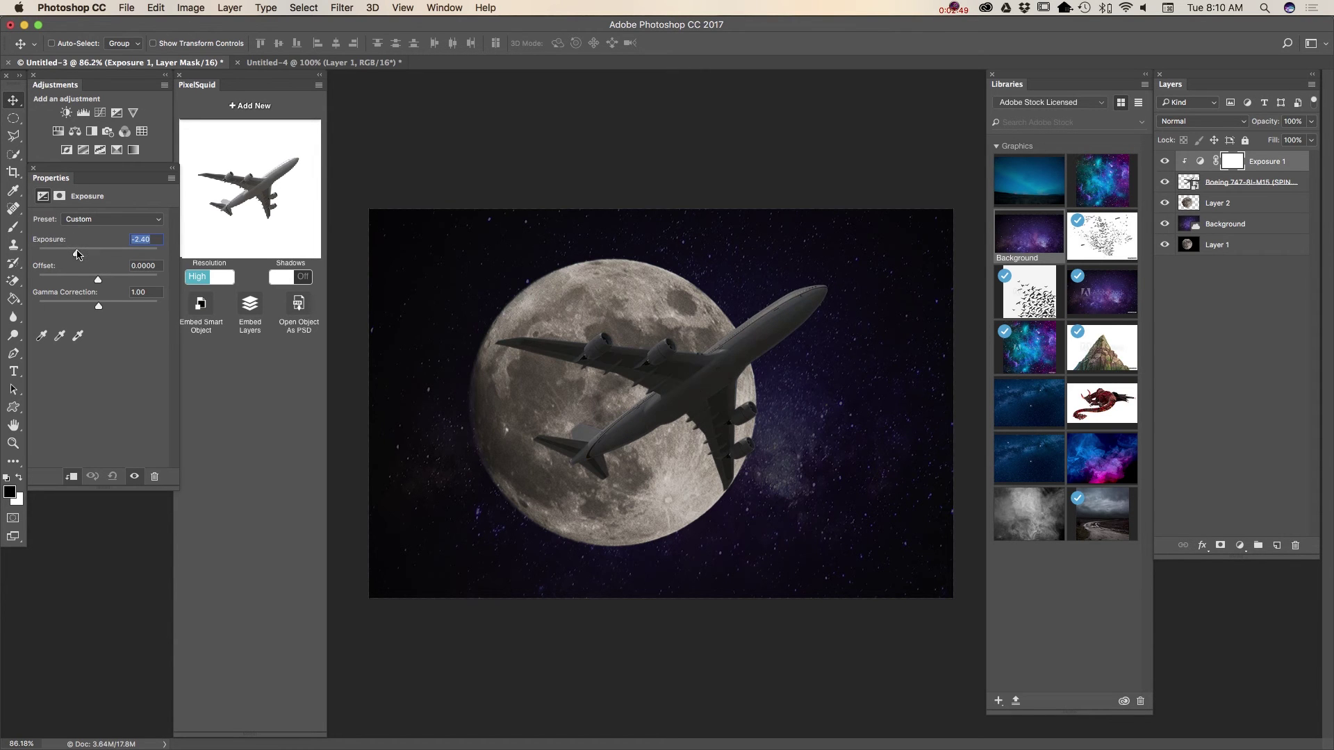
left_click_drag(98, 306, 114, 309)
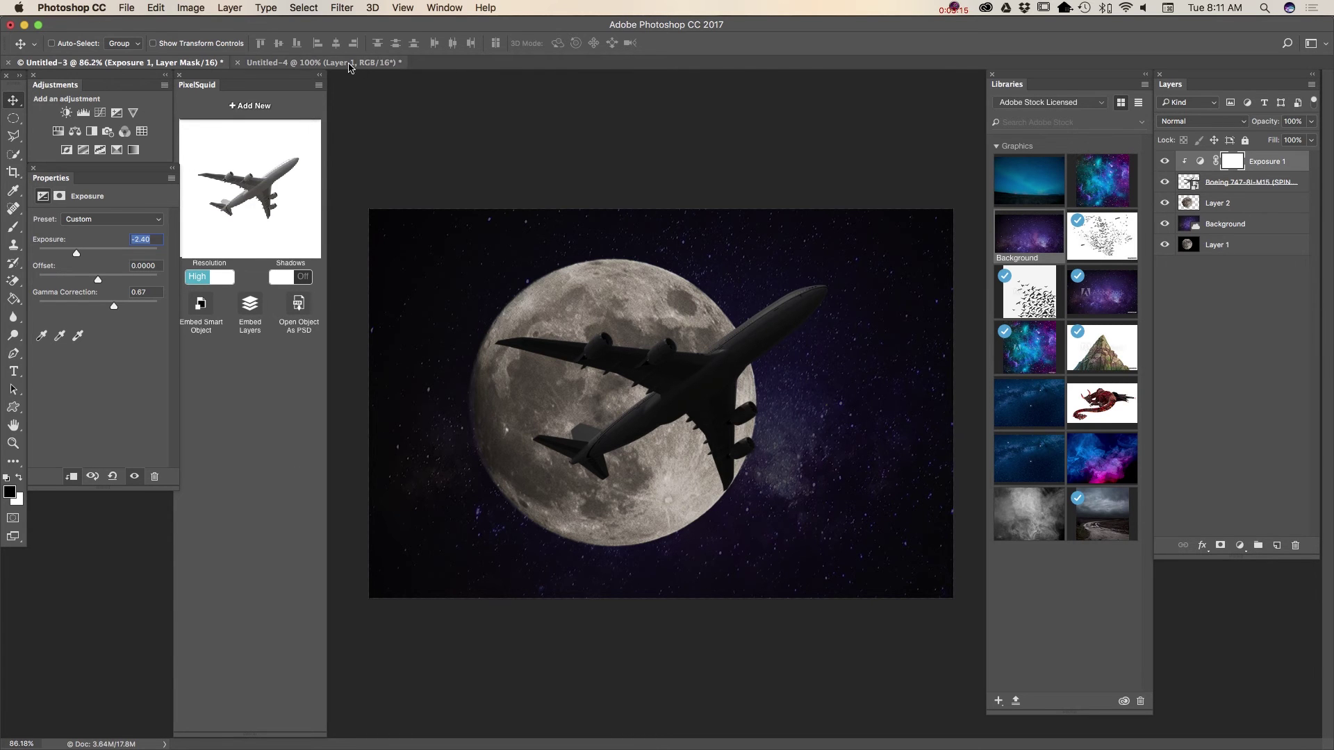
Draw an elliptical selection inside the moon in the Untitled-4 document
left_click(380, 64)
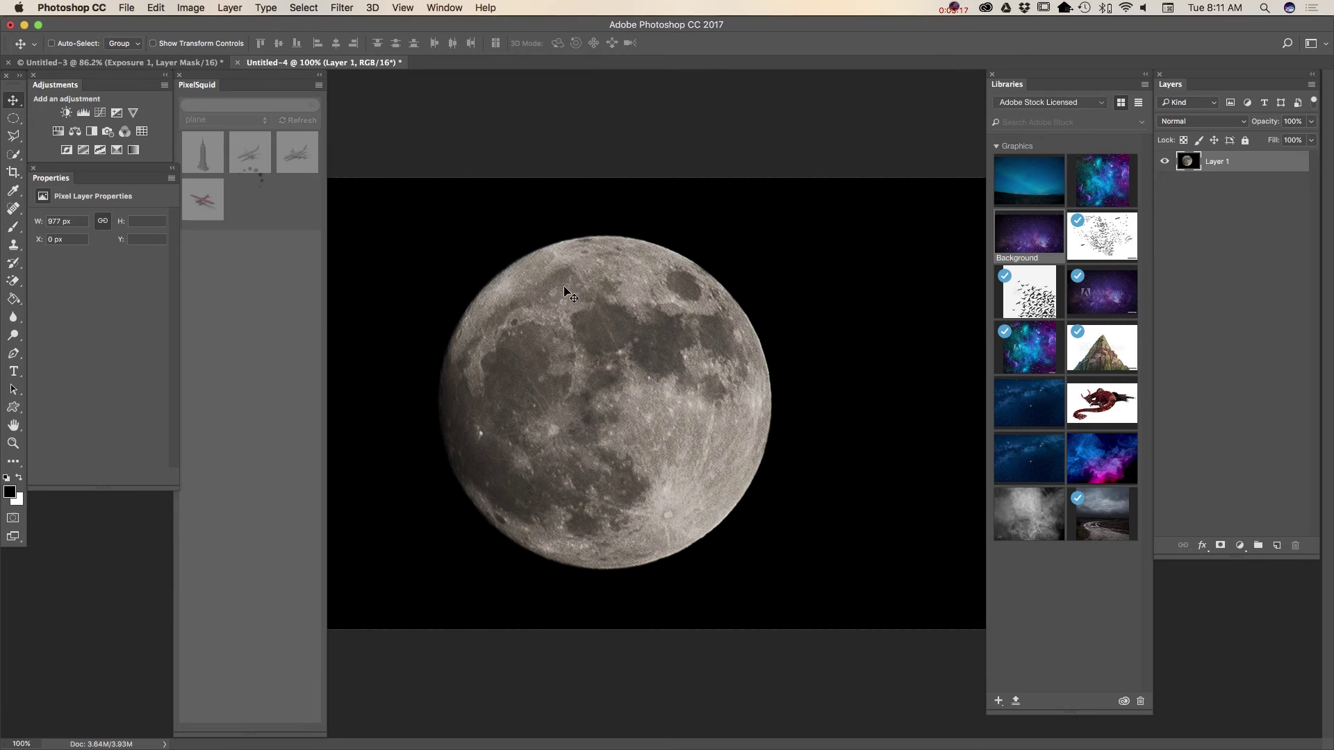
left_click(13, 442)
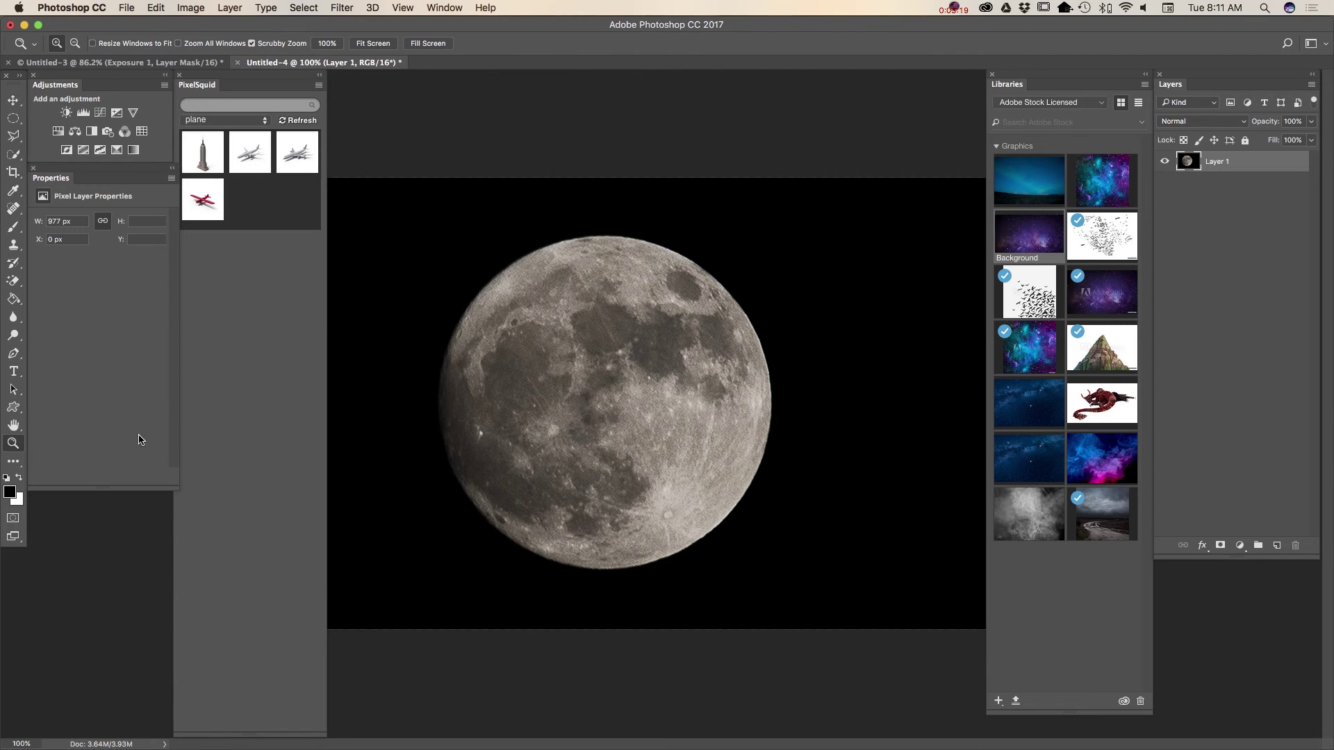
left_click_drag(564, 419, 553, 416)
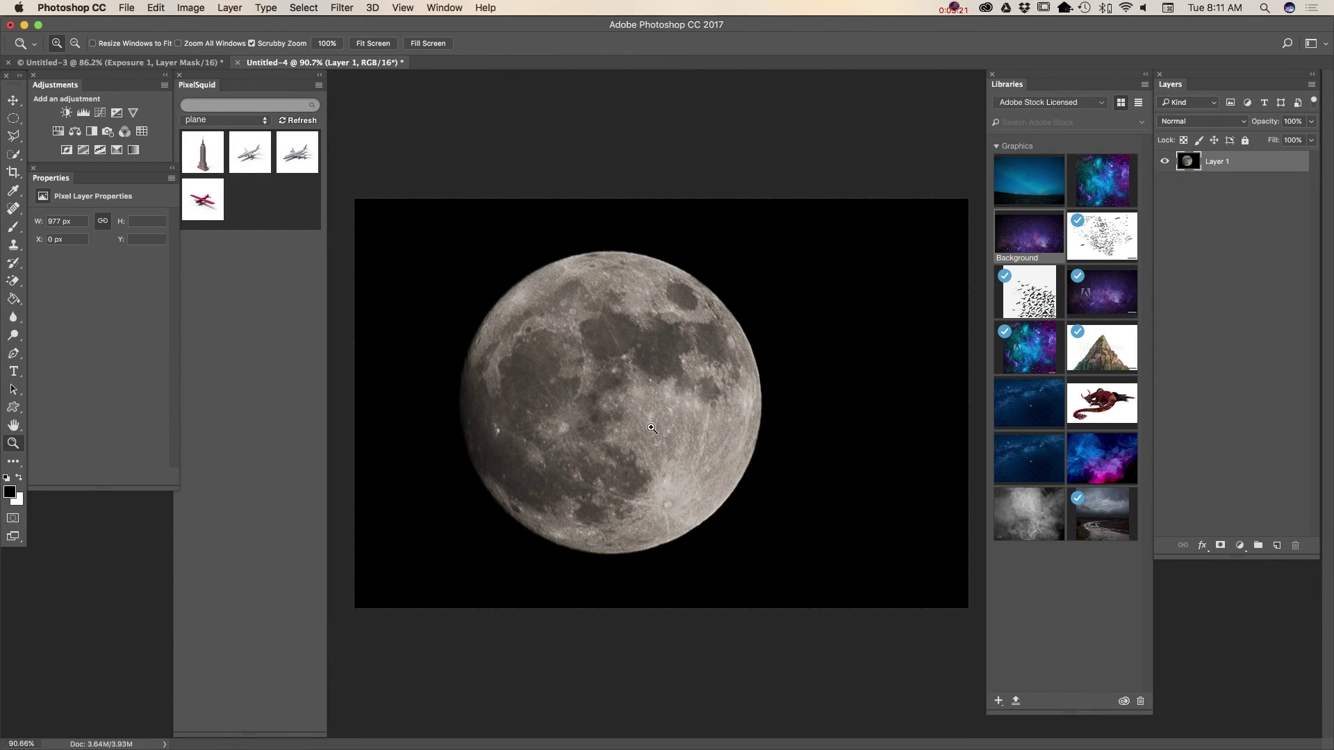
left_click(12, 119)
left_click_drag(484, 325, 740, 551)
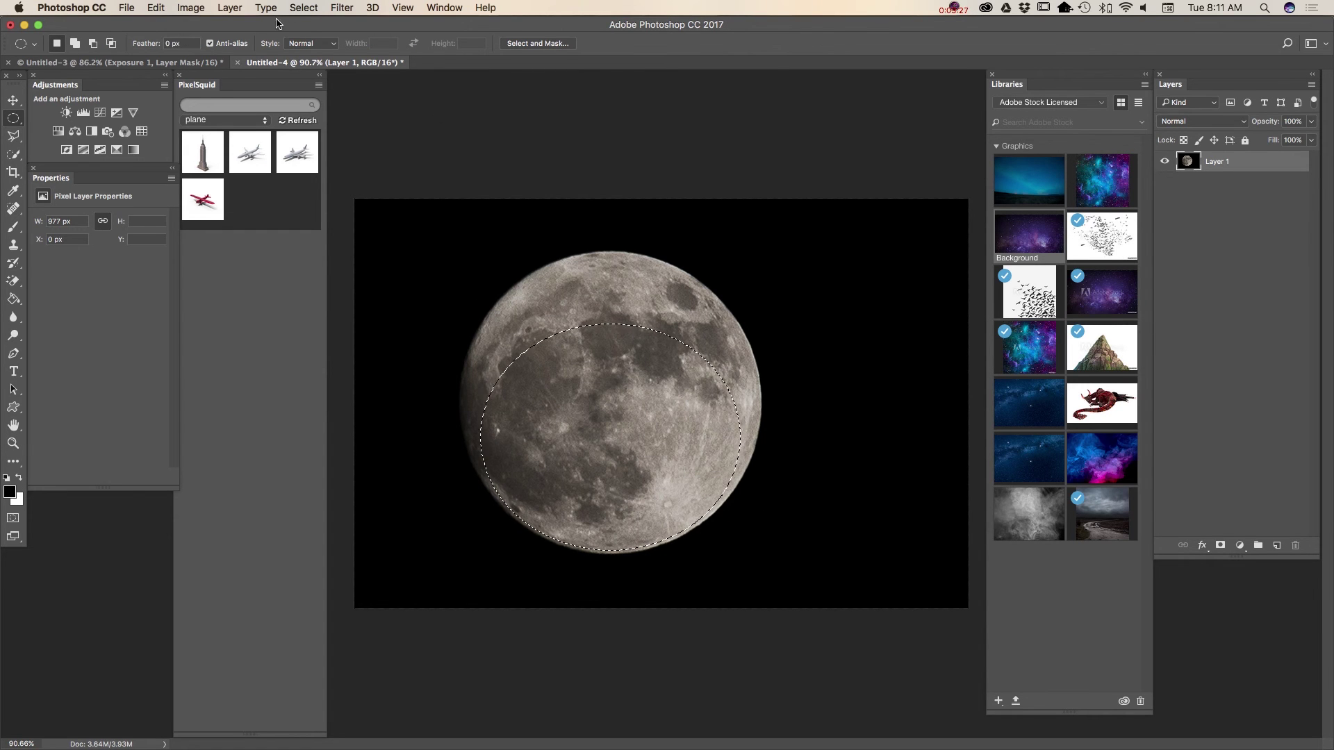
Transform the elliptical selection so its outline fits the edge of the full moon
left_click(303, 7)
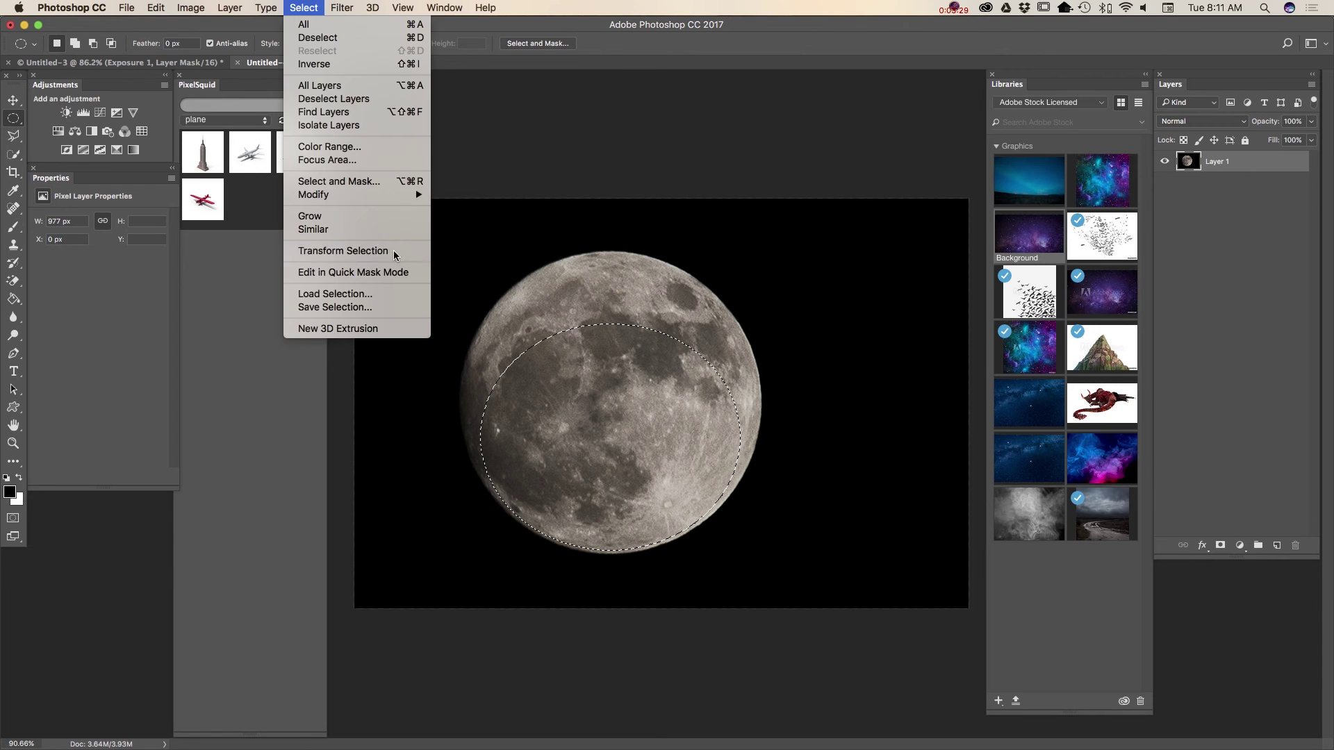
left_click(366, 250)
left_click_drag(610, 324, 618, 255)
left_click_drag(474, 407, 464, 404)
right_click(462, 405)
left_click(741, 403)
left_click_drag(740, 403, 762, 407)
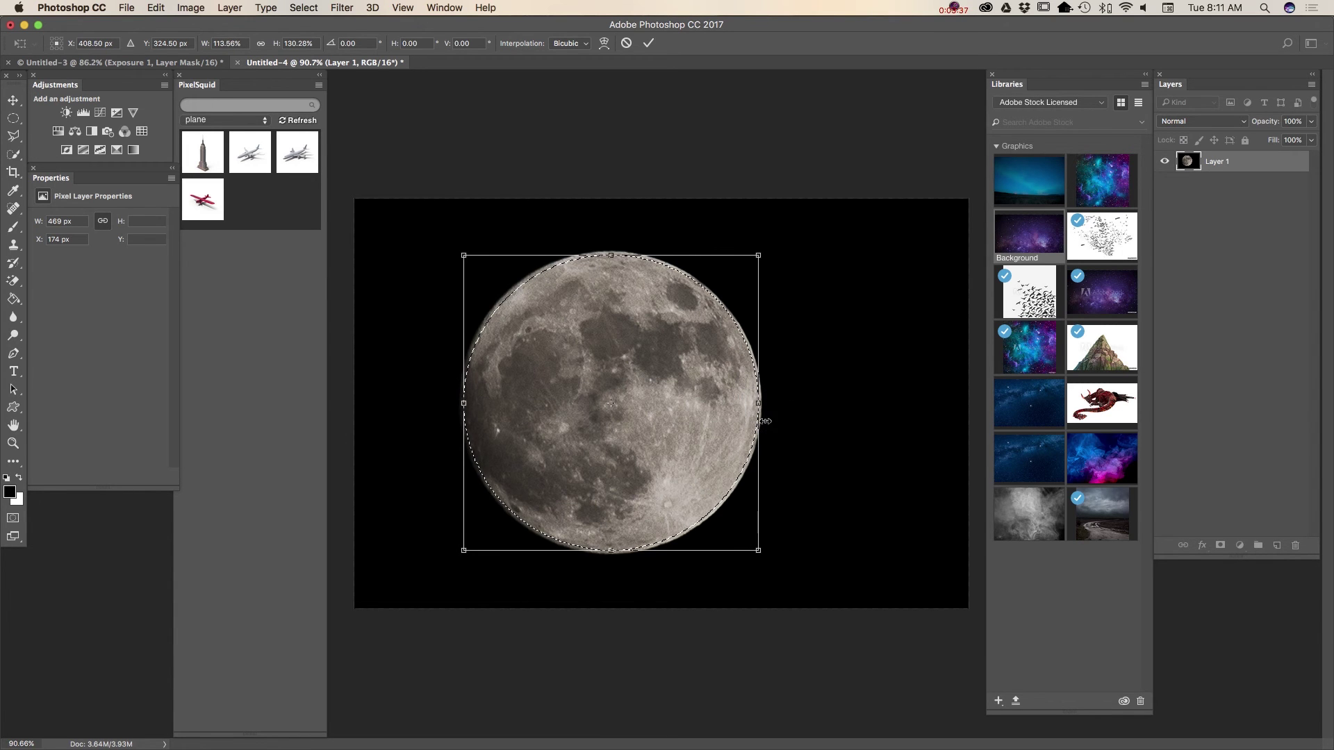
left_click(648, 43)
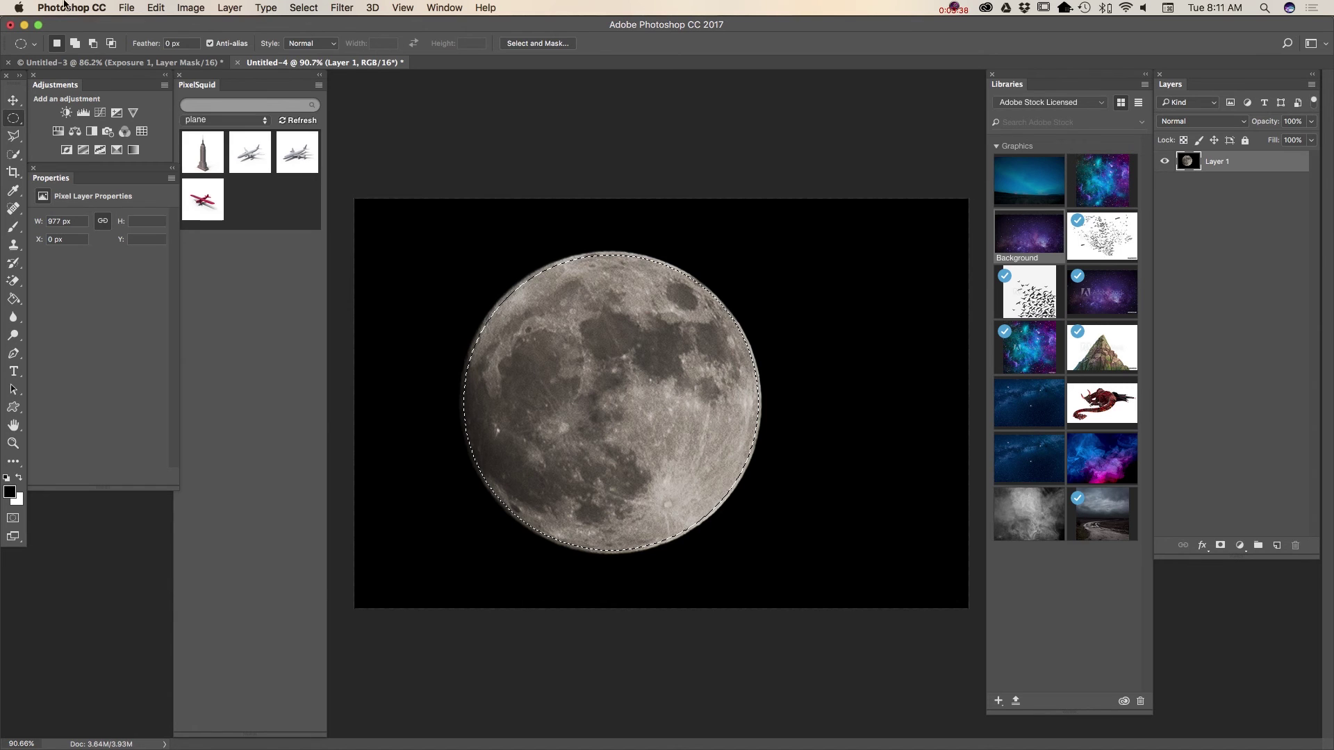
Copy the selected moon, deselect, paste it as a new layer and align it over the original moon
left_click(156, 7)
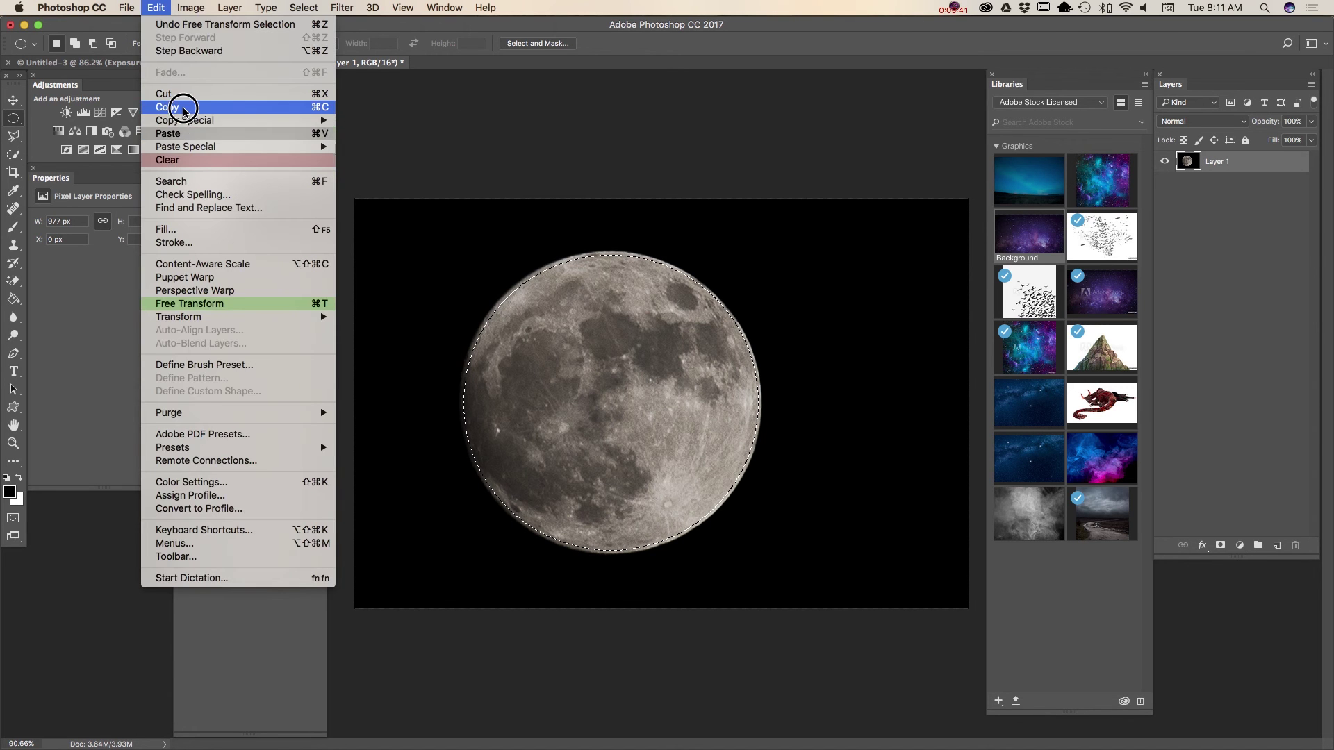
left_click(174, 106)
left_click(304, 8)
left_click(309, 37)
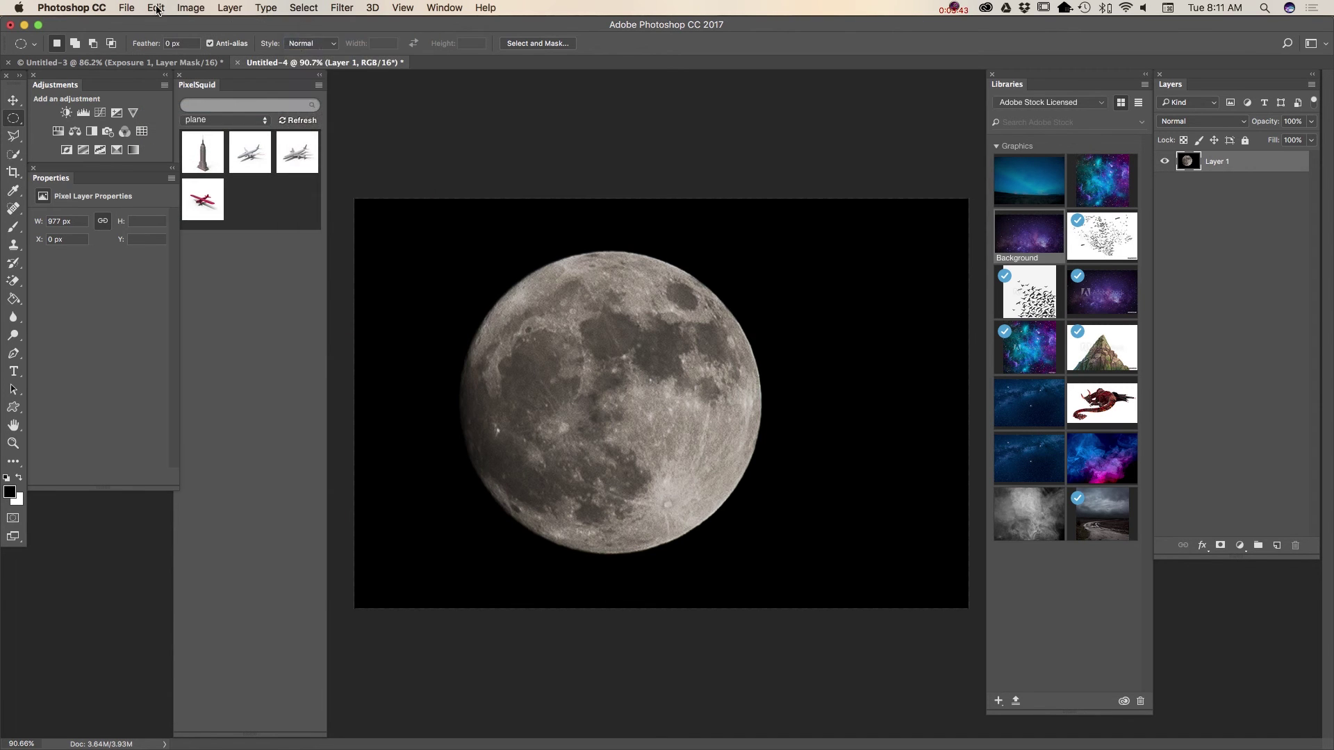
left_click(156, 8)
left_click(186, 134)
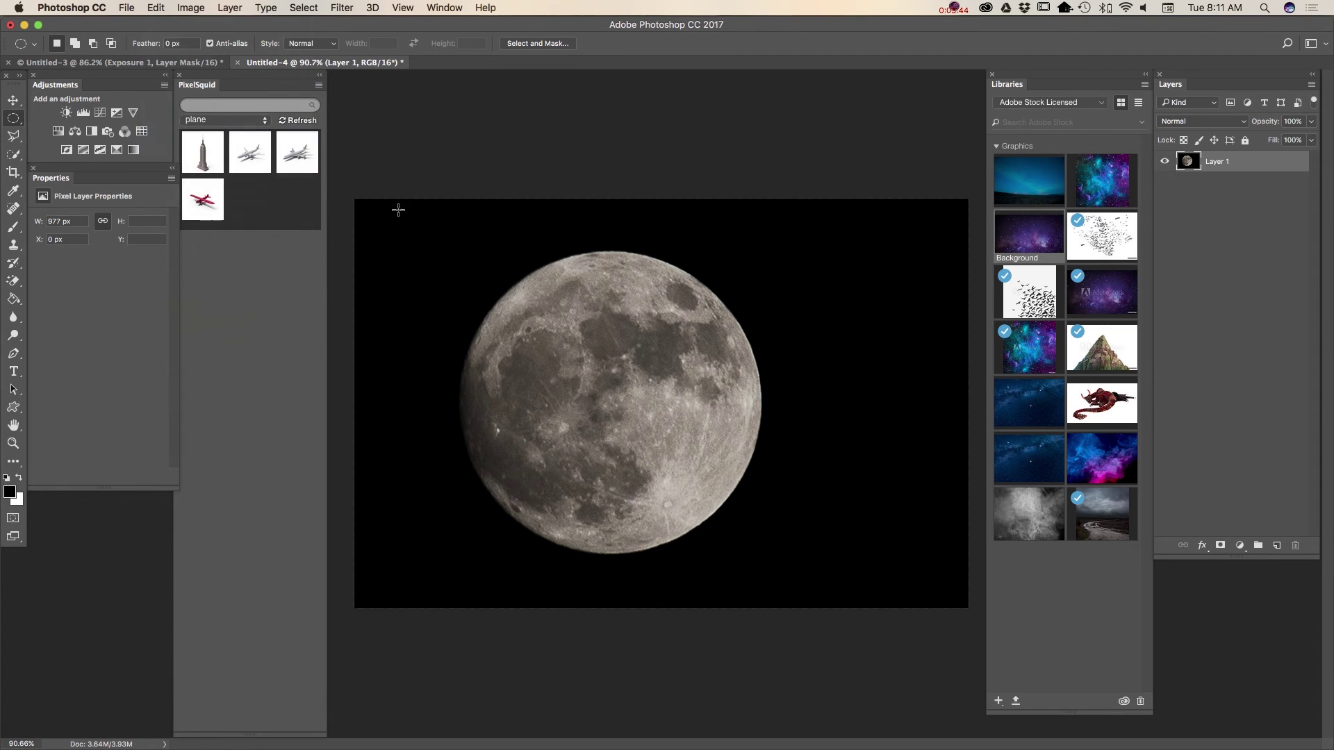
left_click(4, 100)
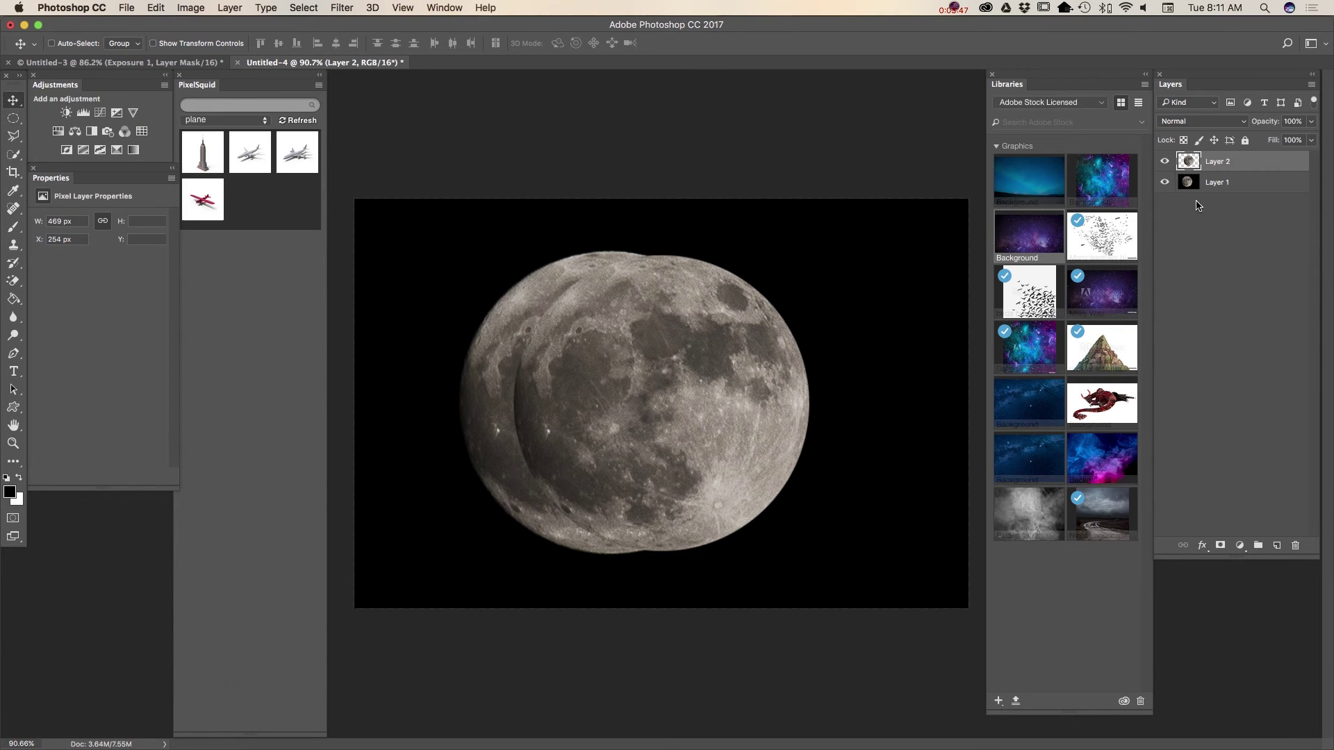
left_click_drag(705, 373, 664, 366)
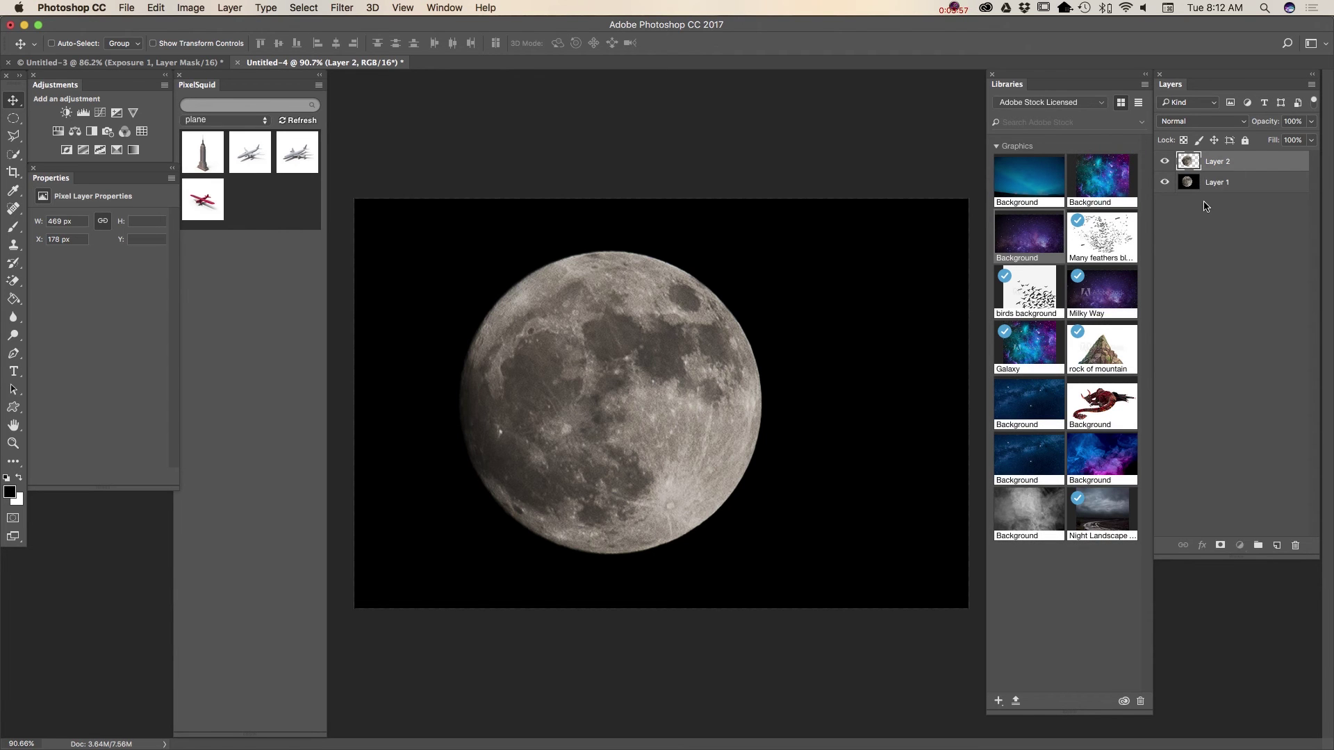
Place the blue and purple galaxy library graphic above Layer 1, scaled to about 106% by 86% to cover the canvas
left_click(1221, 184)
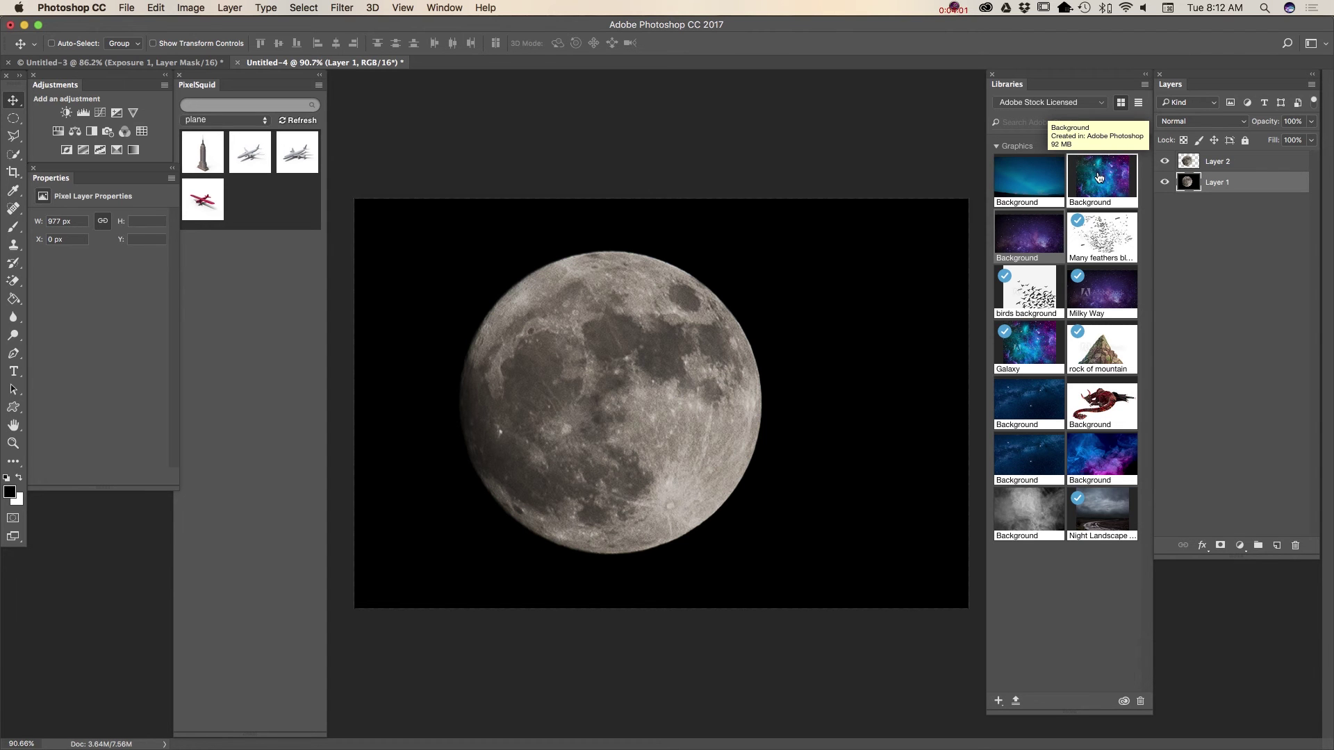
left_click_drag(1105, 186, 594, 316)
left_click_drag(762, 517, 979, 625)
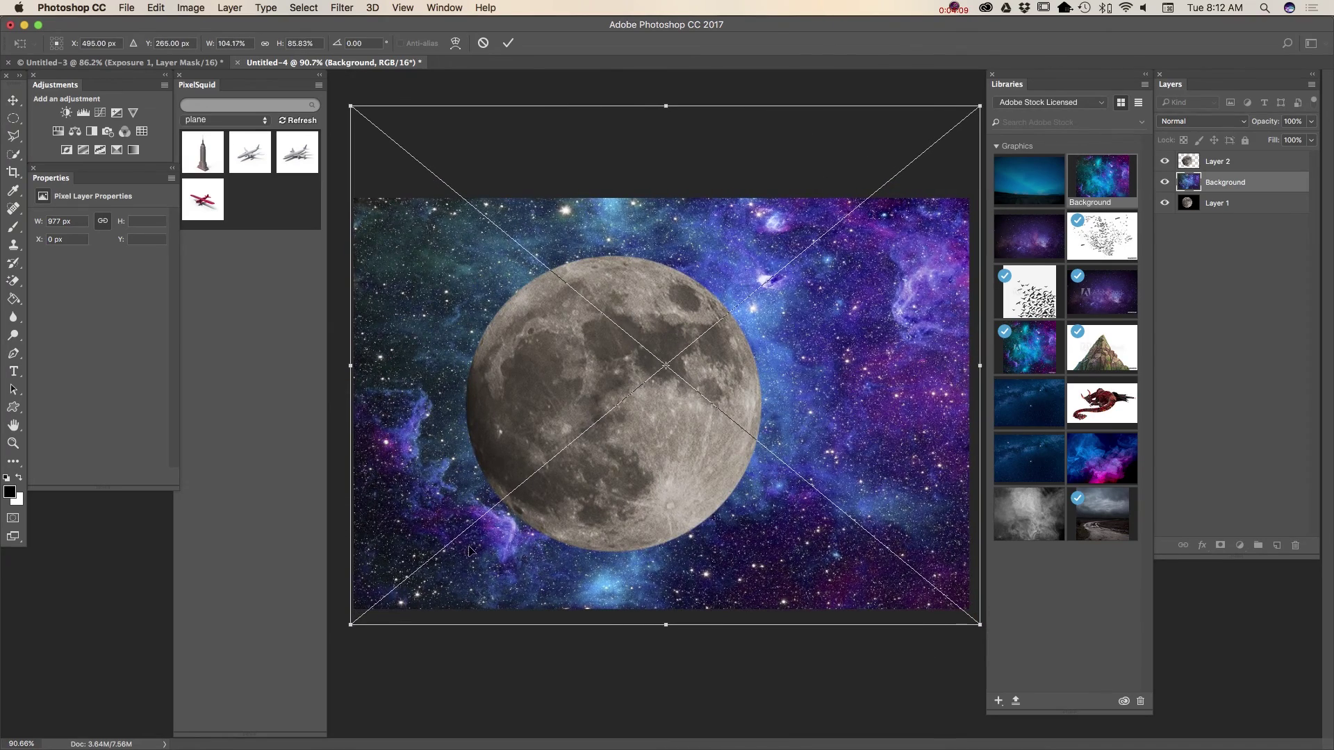
left_click_drag(352, 621, 340, 625)
left_click(508, 43)
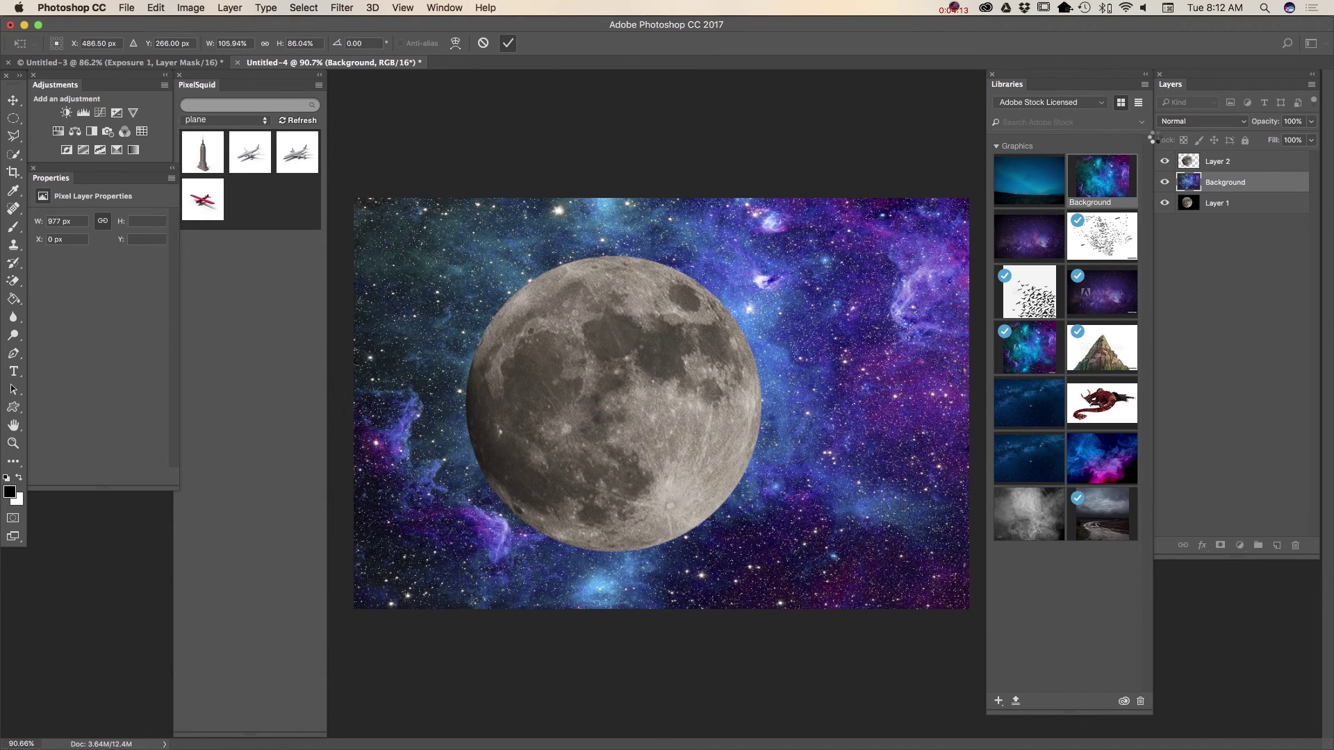
Set the galaxy background layer's blend mode to Screen, trying Overlay as well, and reduce its opacity to 17%
left_click(1210, 122)
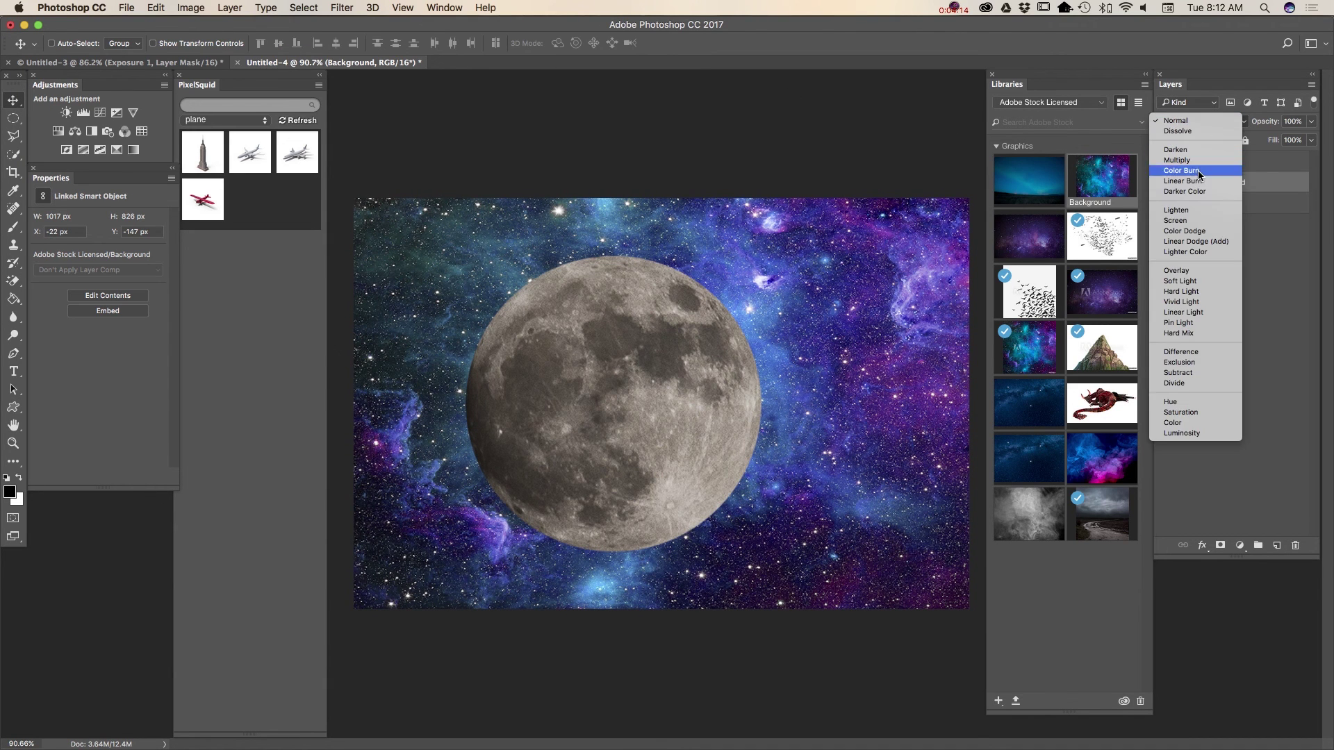
left_click(1183, 221)
left_click(1228, 128)
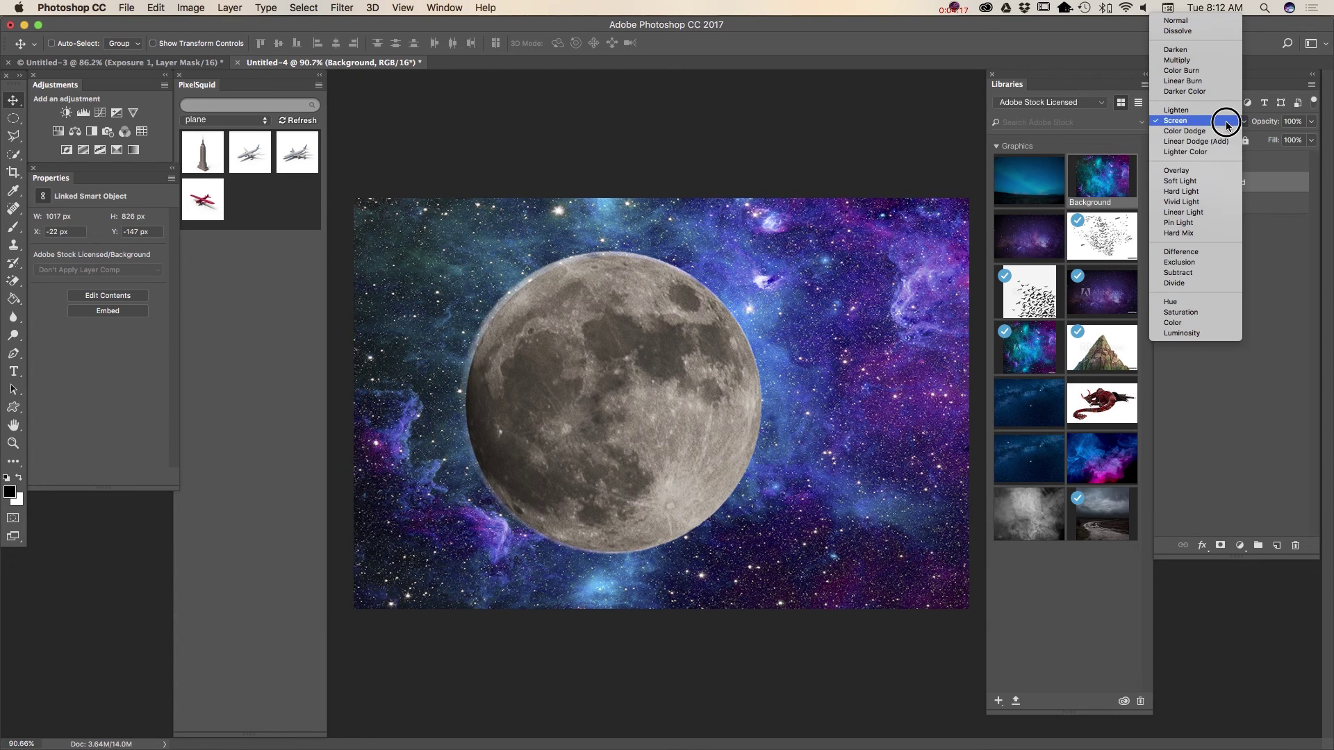
left_click(1217, 174)
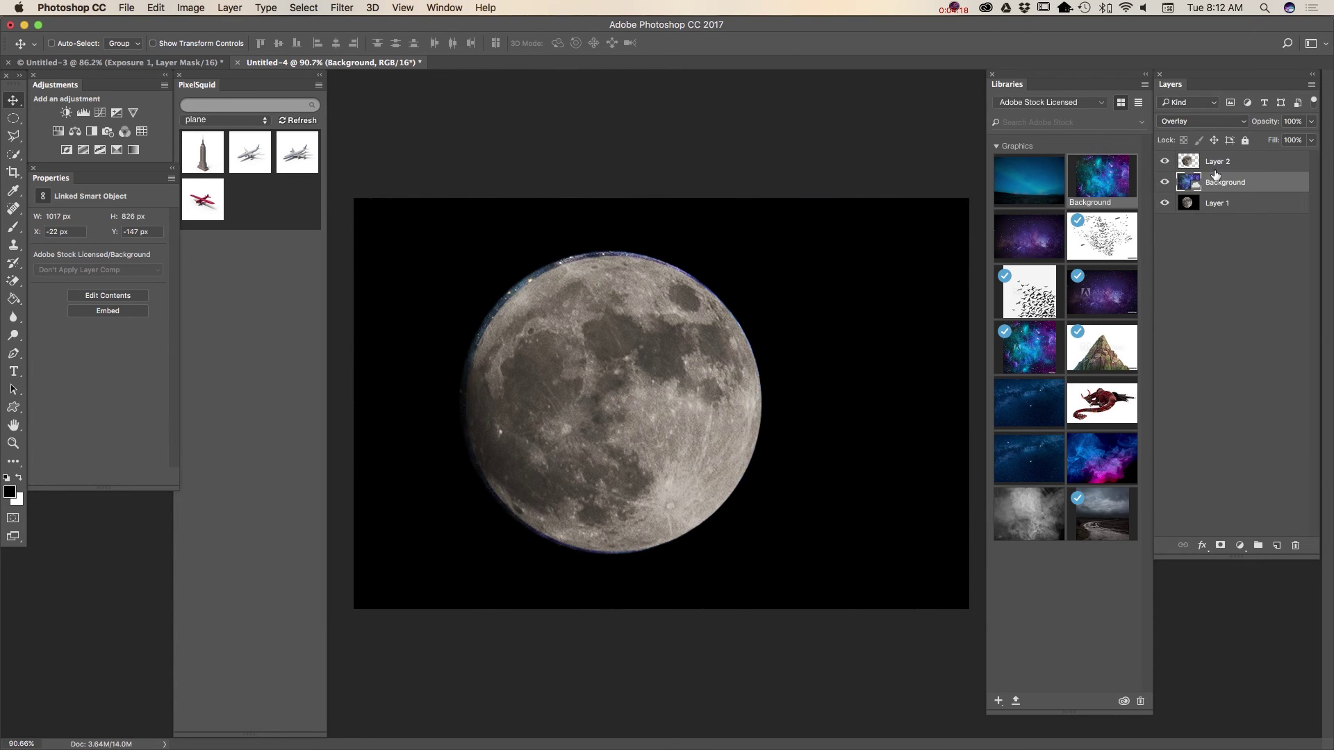
left_click(1213, 122)
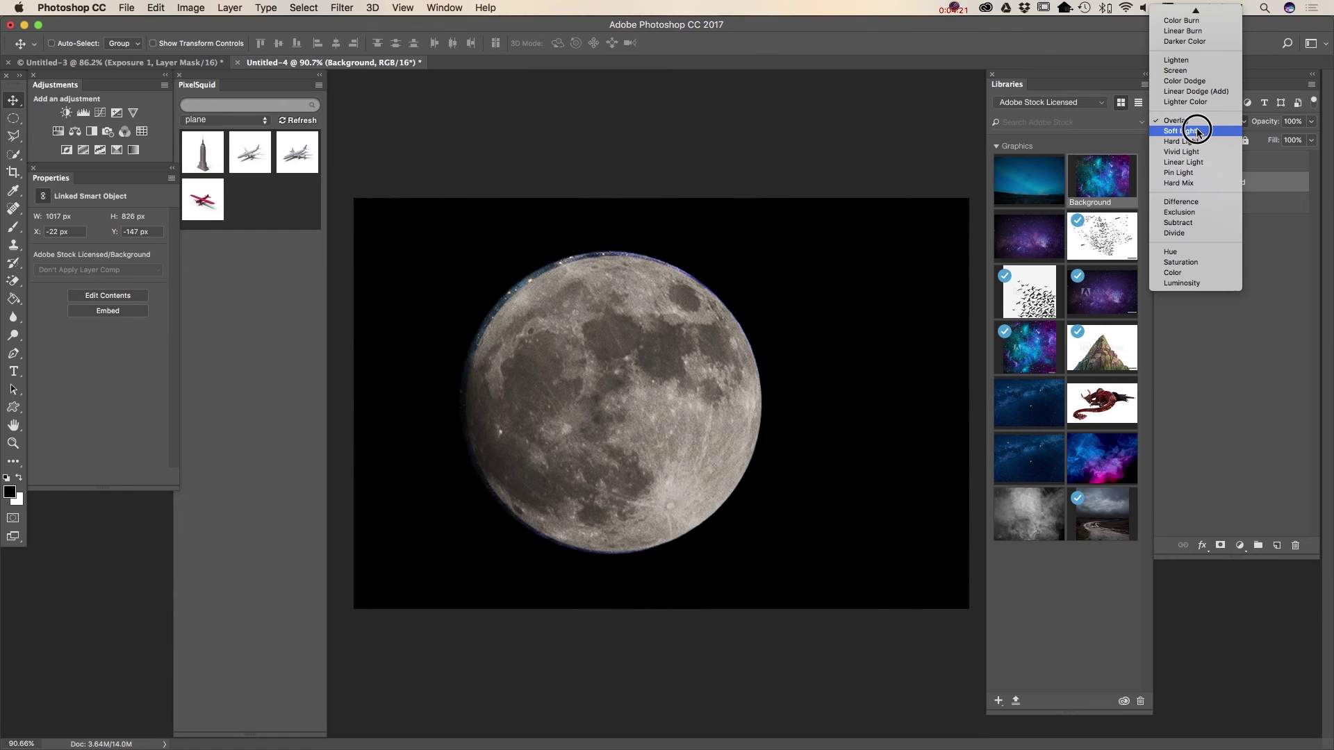
left_click(1194, 71)
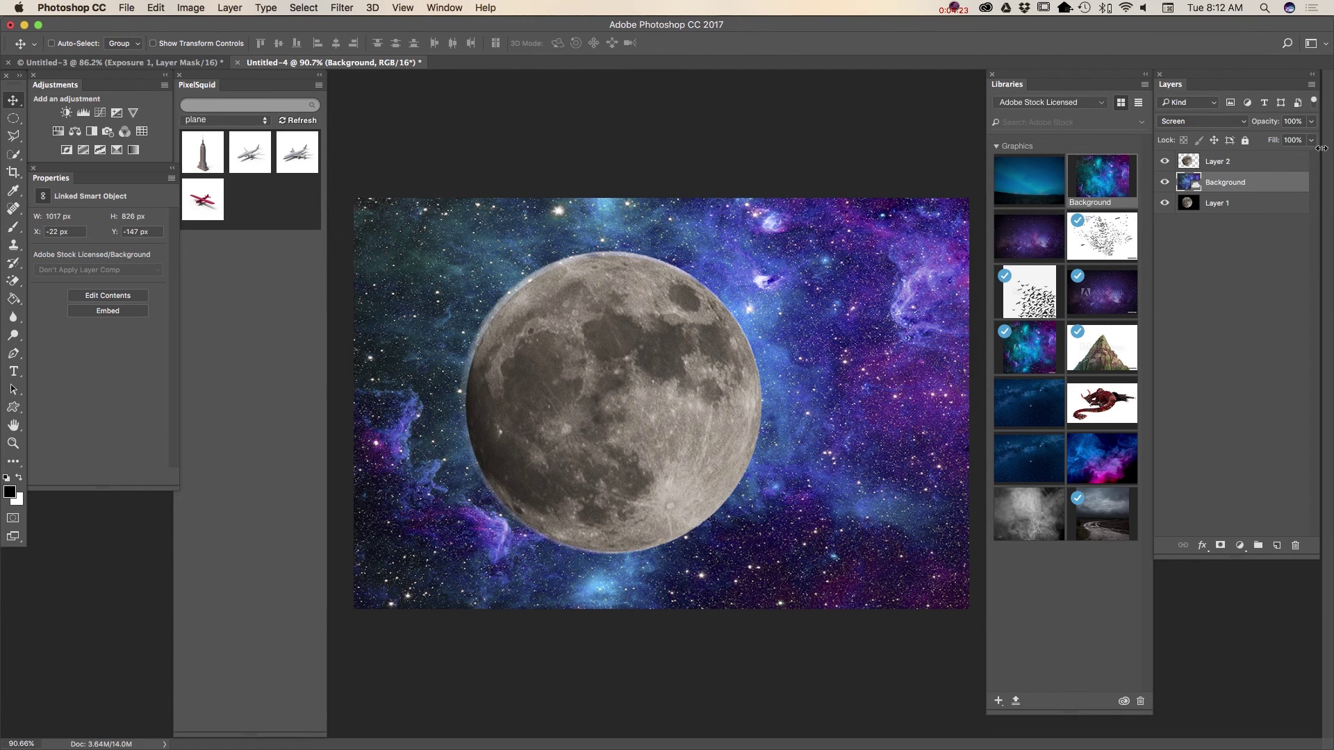
left_click(1310, 122)
left_click_drag(1308, 139, 1256, 141)
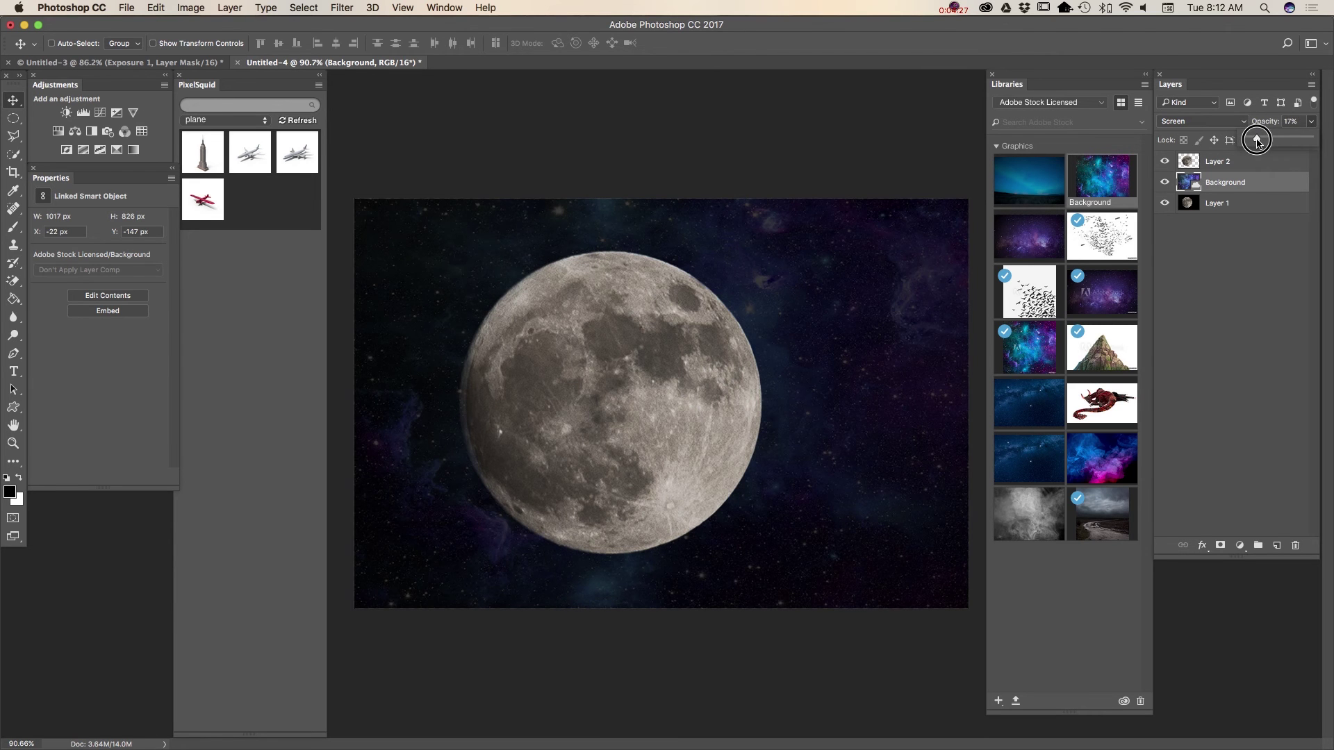
Insert the Greco-Roman wall section from PixelSquid's castle collection above Layer 2, with high resolution
left_click(1235, 166)
left_click(1236, 167)
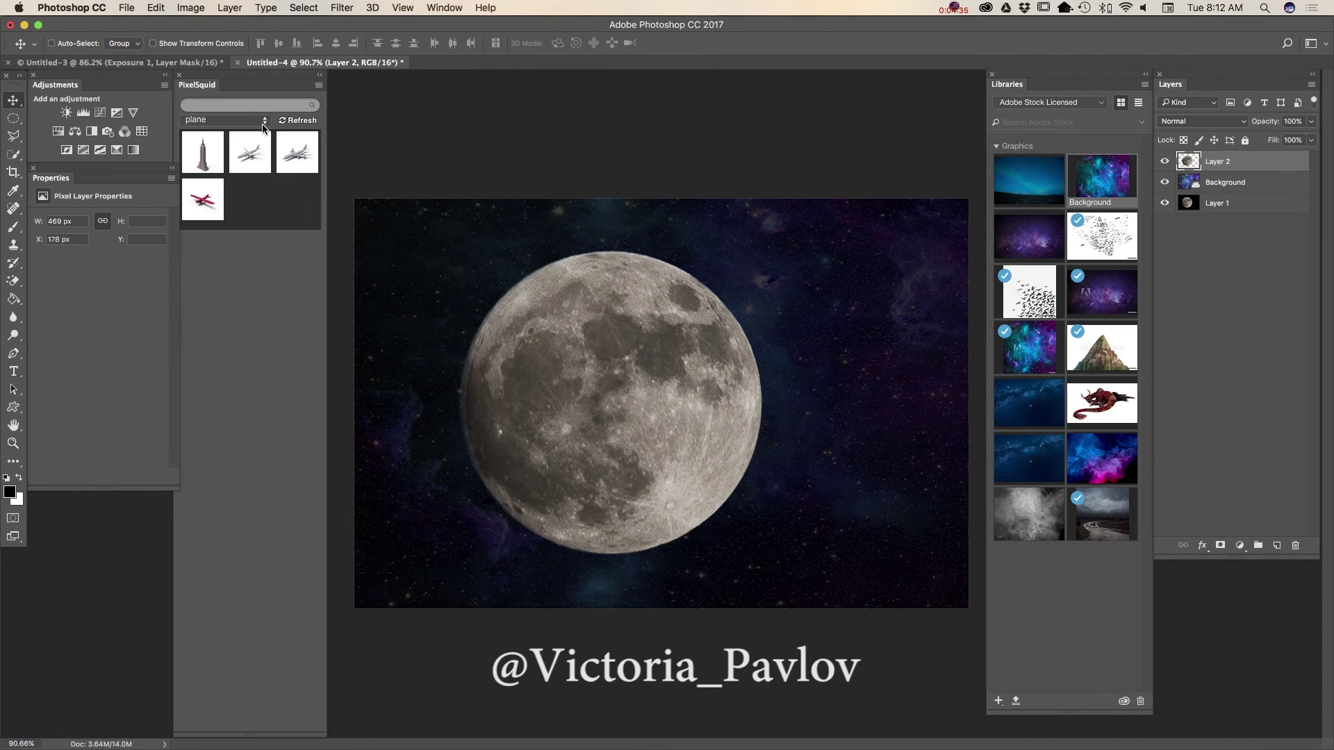
left_click(263, 124)
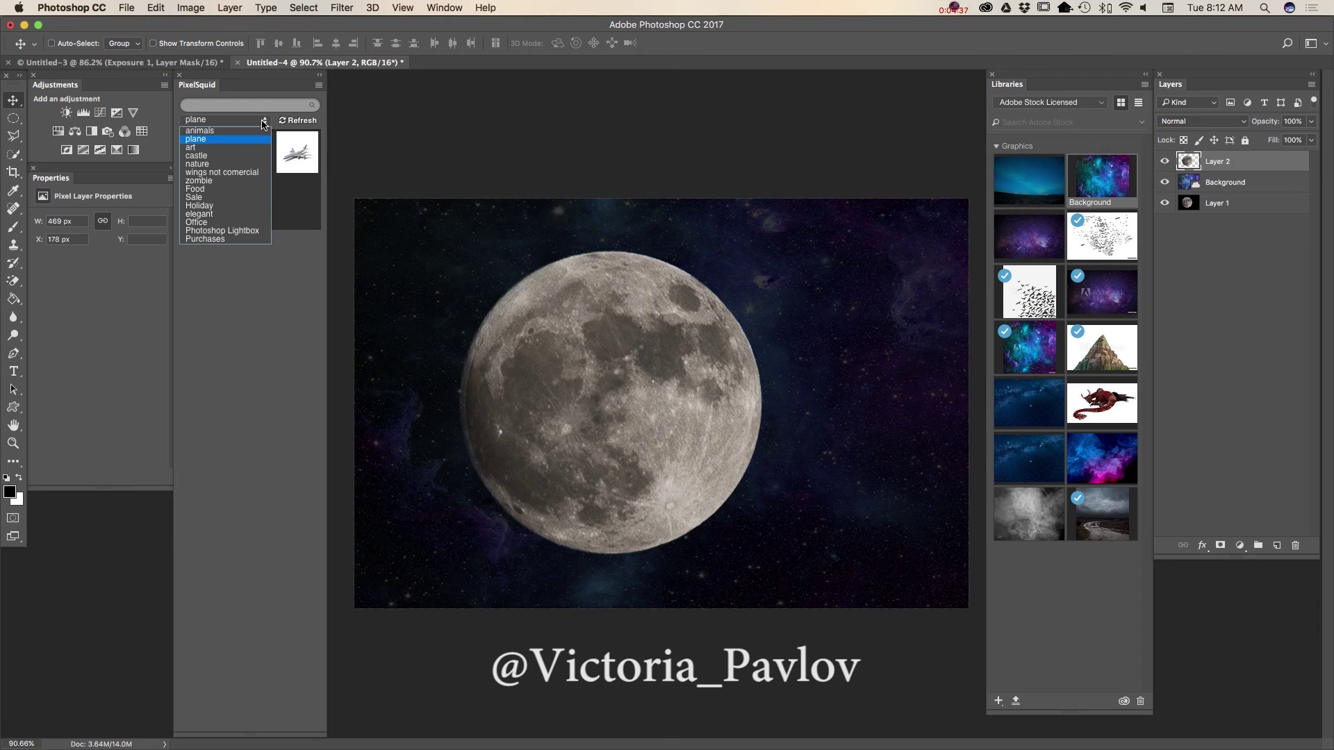
left_click(228, 157)
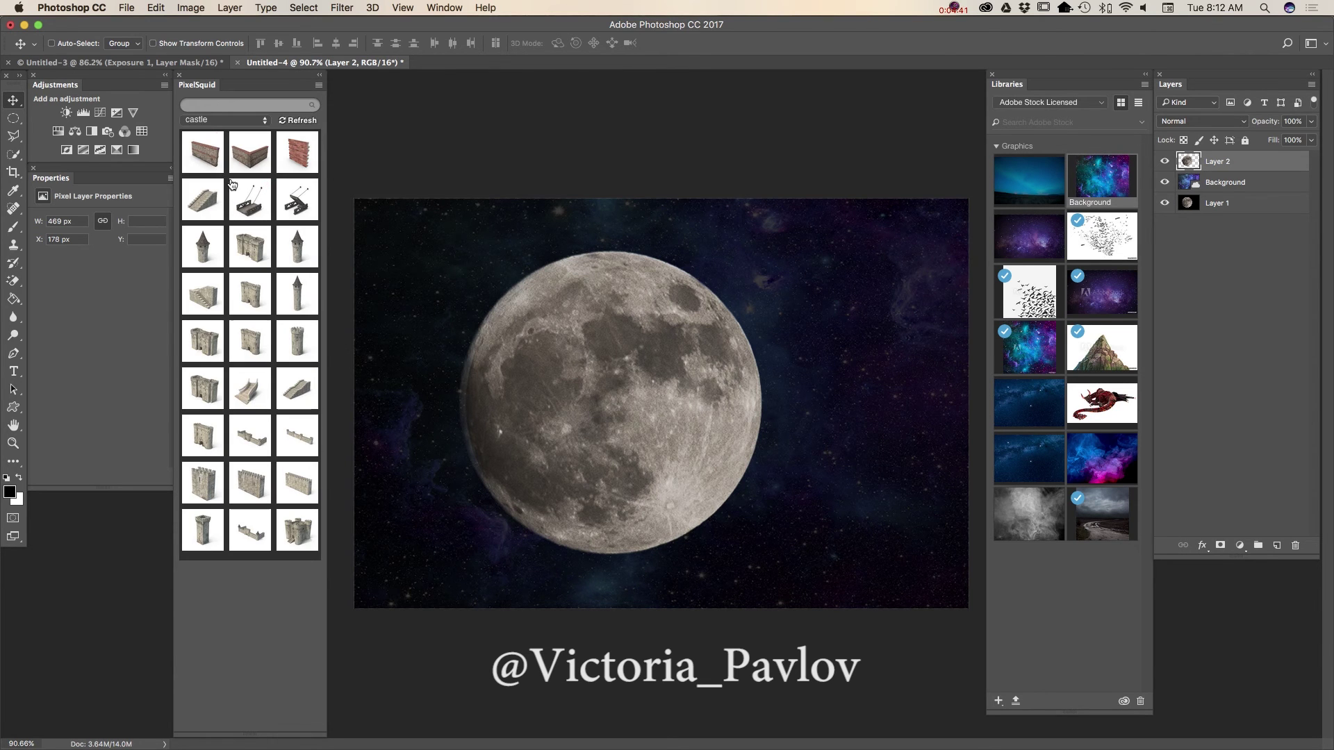
left_click(207, 162)
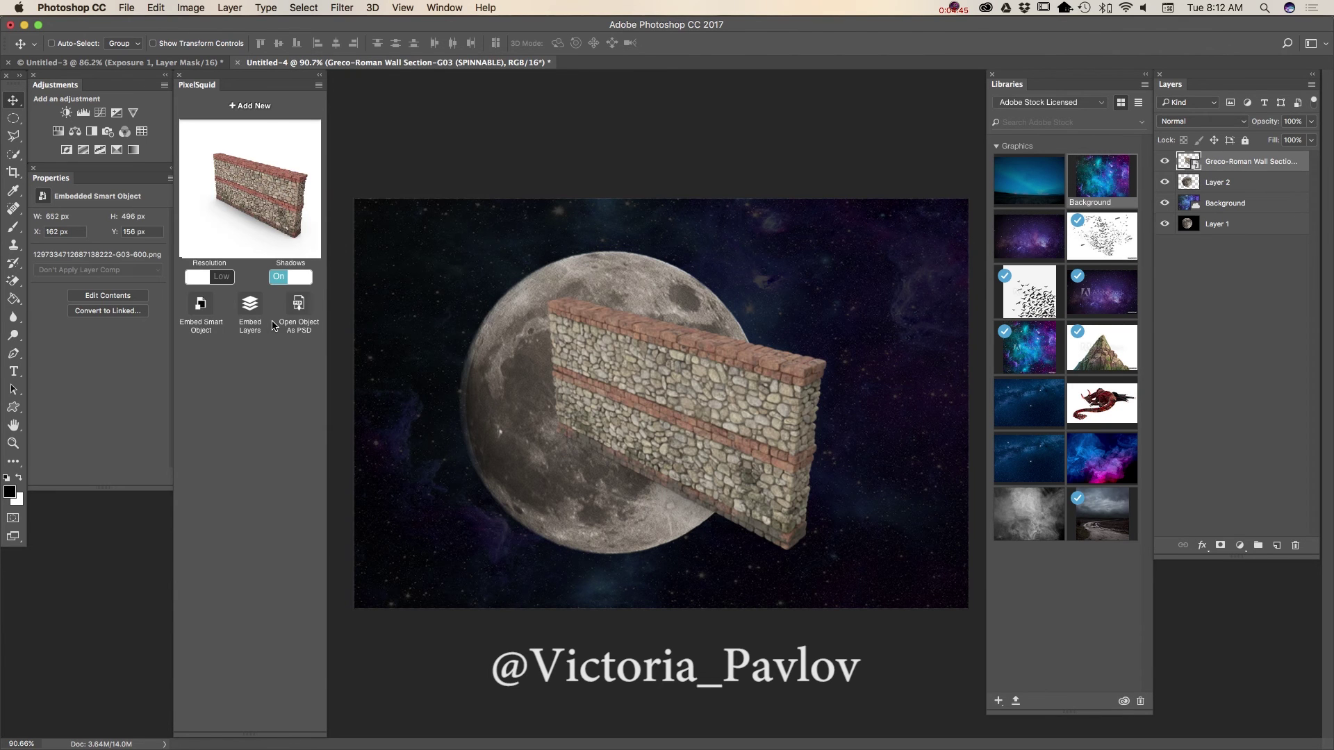
left_click(222, 278)
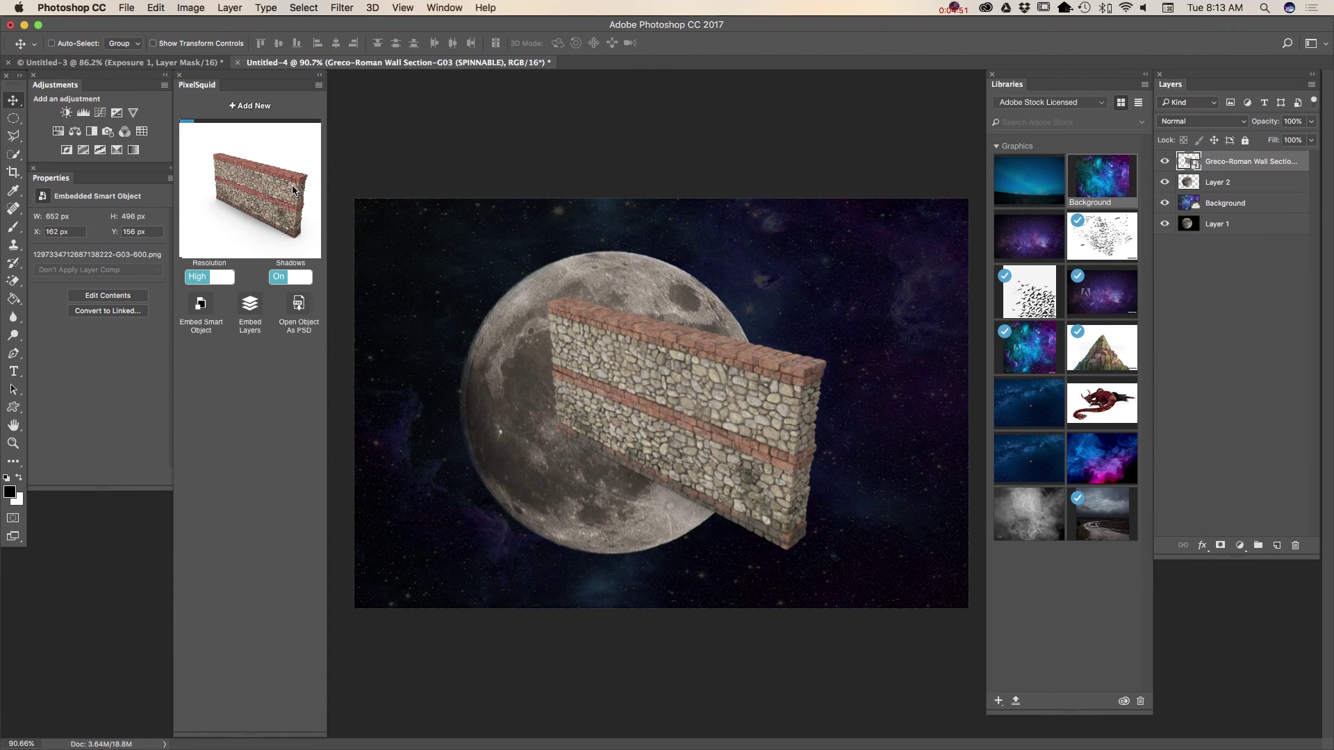
Spin the wall to a flat front view, enlarge it to about 143% by 144% and place it in the canvas's lower-right corner
left_click_drag(295, 188, 309, 174)
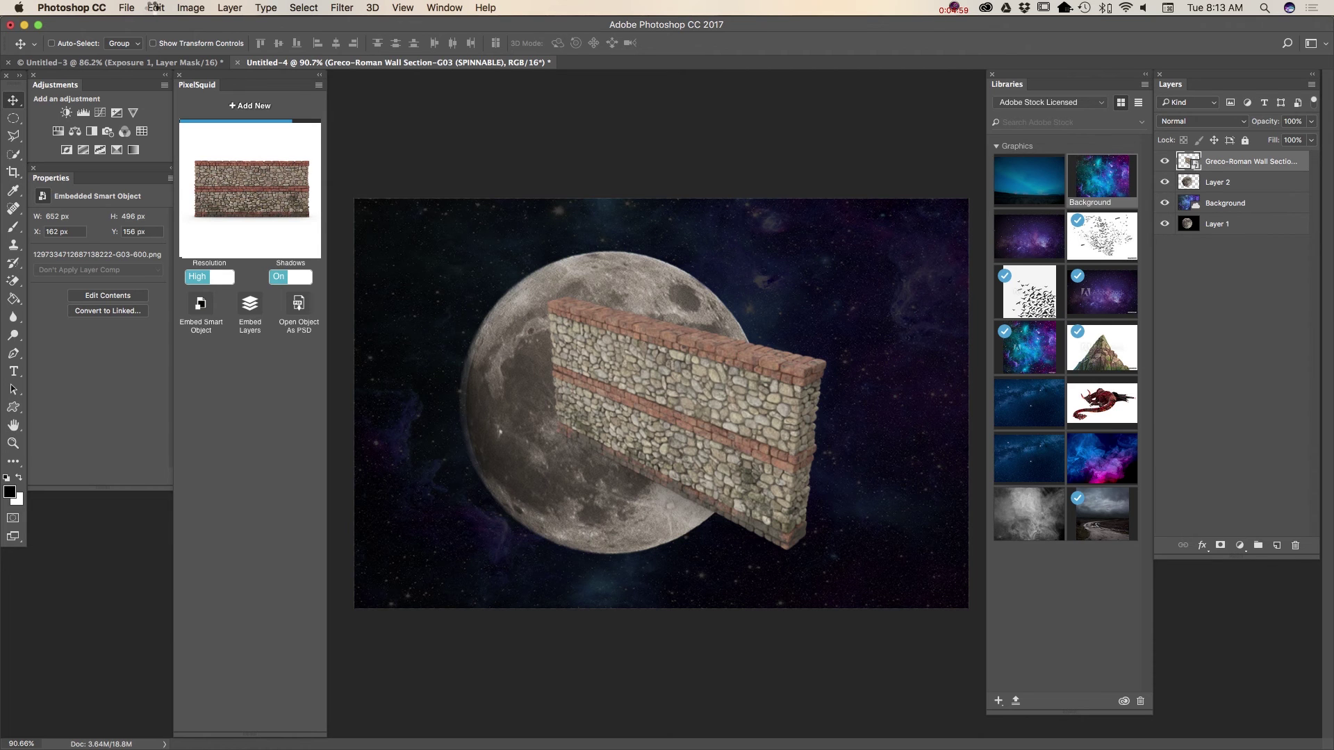
left_click(159, 8)
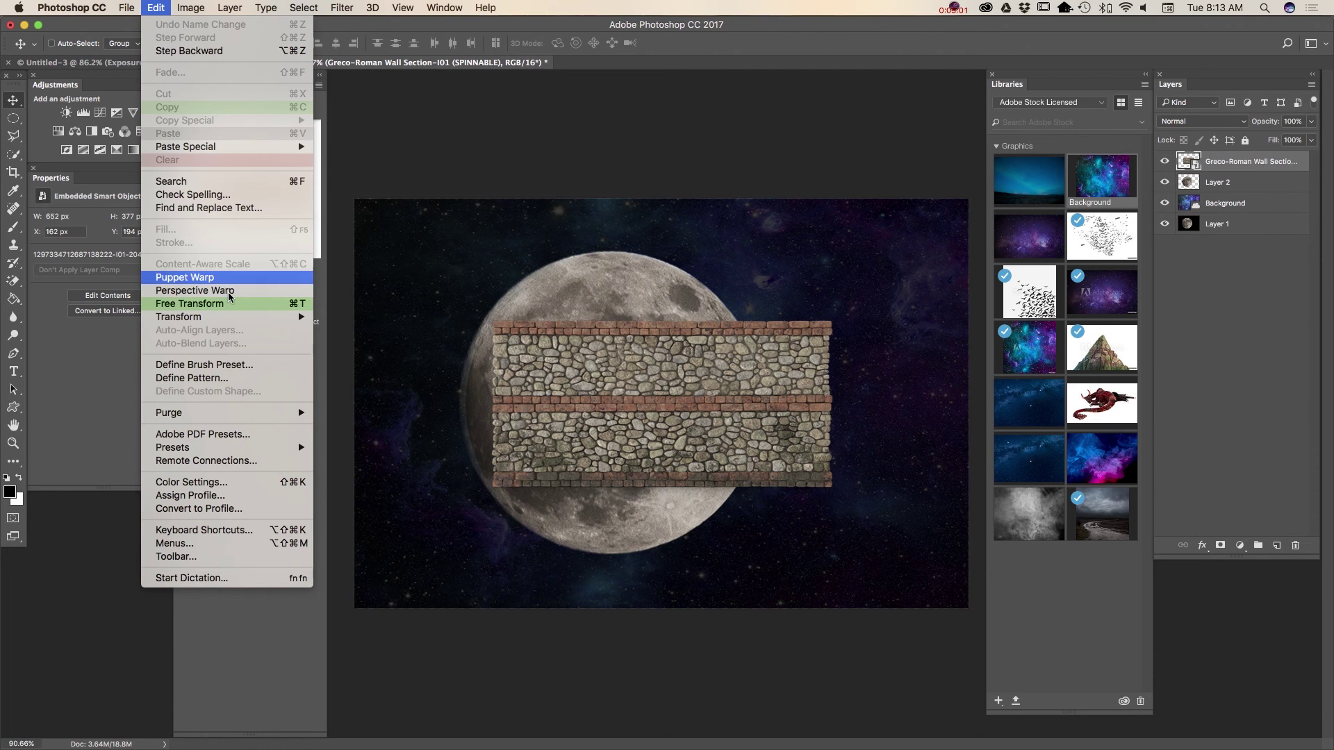
left_click(228, 304)
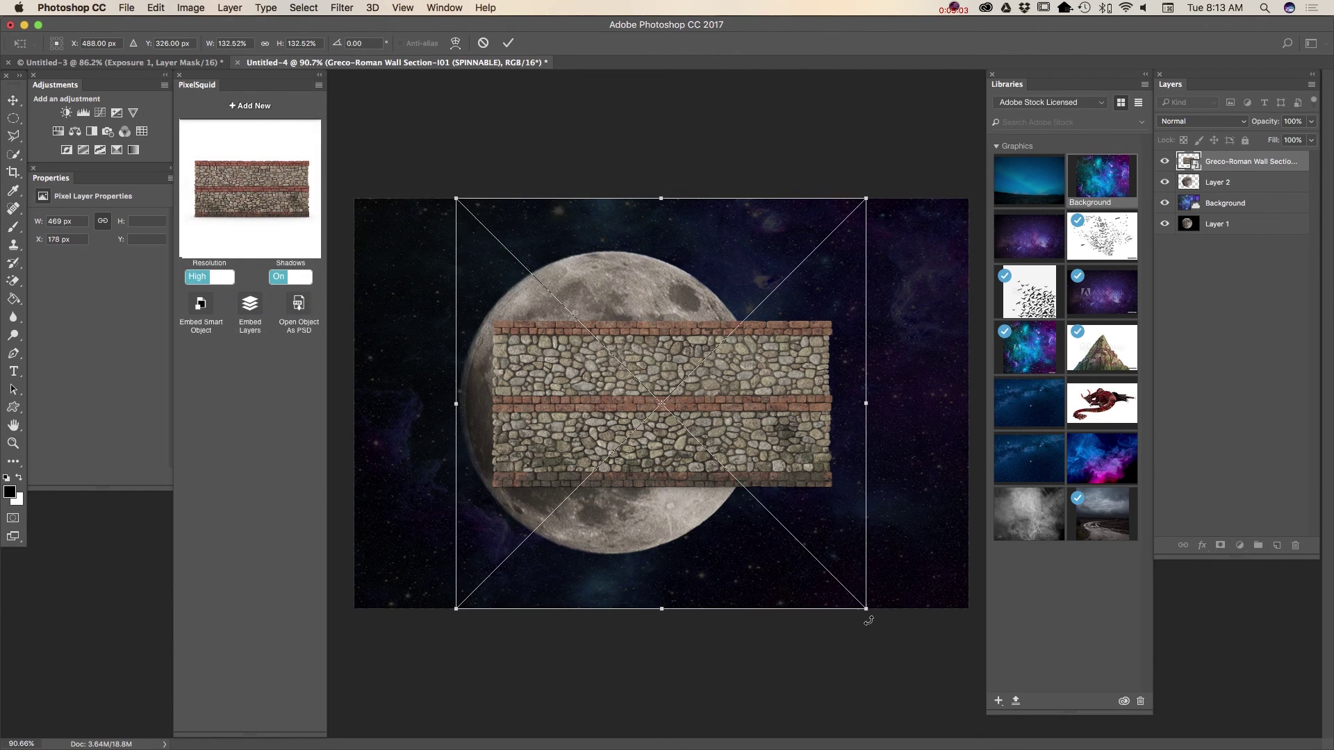
left_click_drag(866, 609, 893, 634)
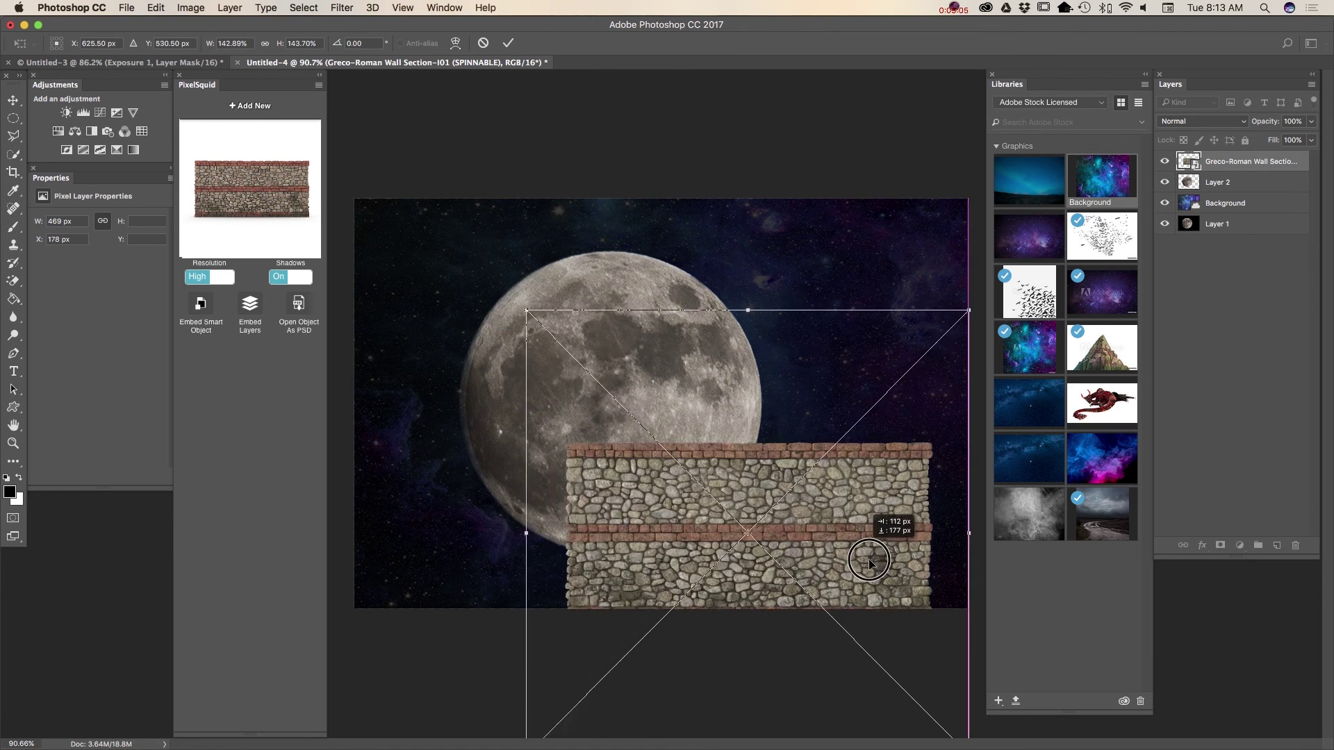
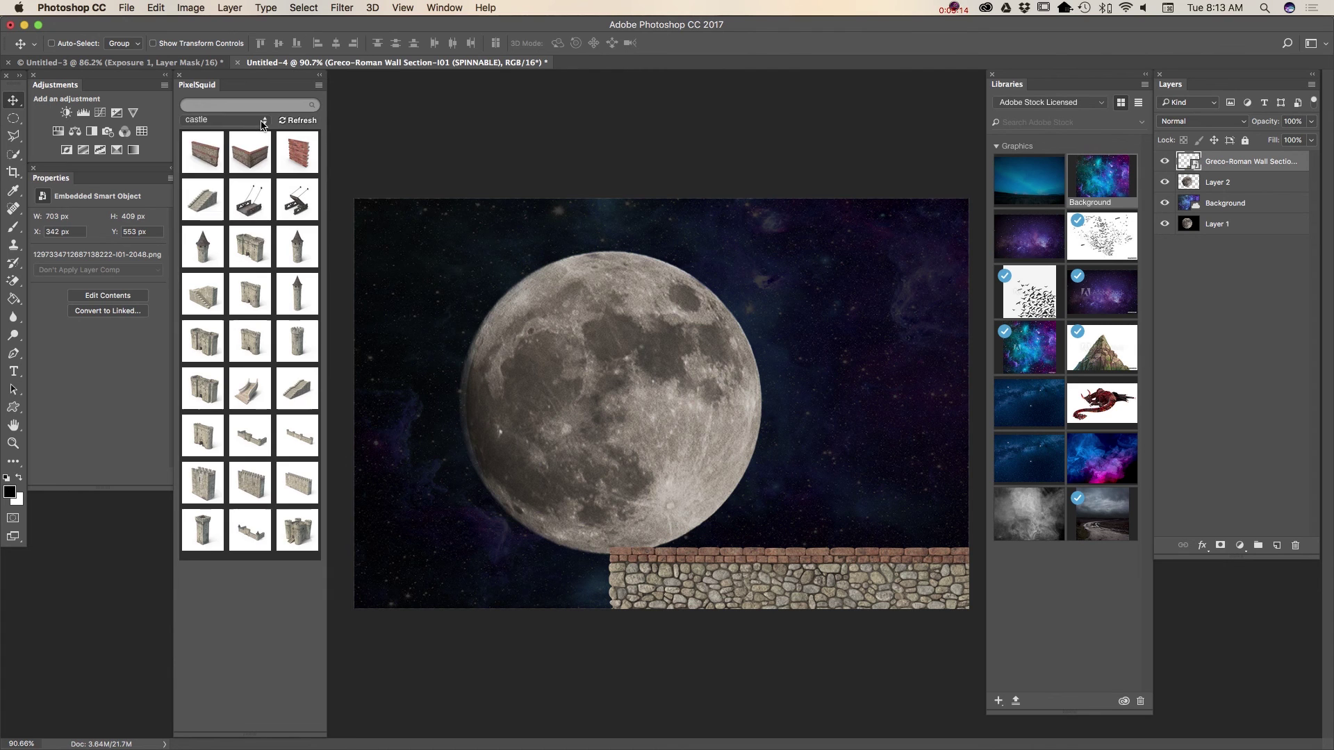
Insert the Abyssinian cat from PixelSquid's animals collection above the wall layer, with high resolution
left_click(262, 120)
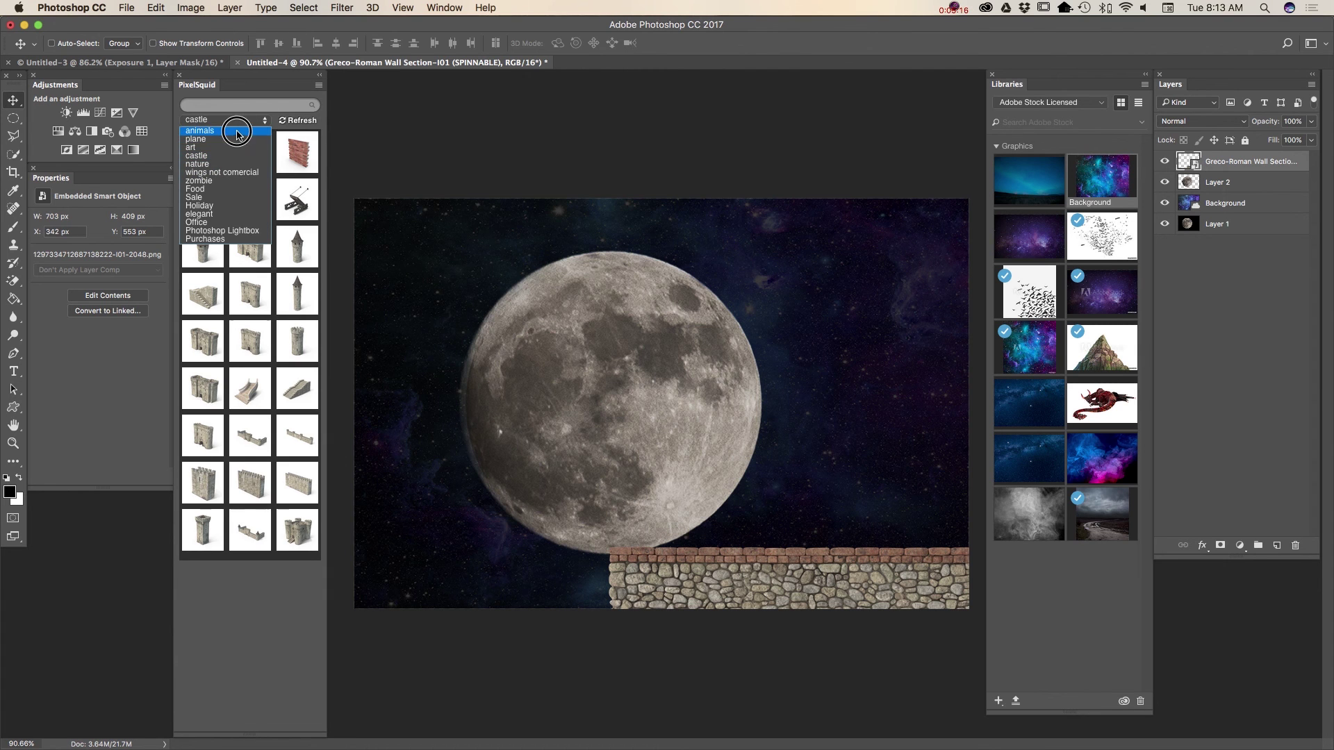
left_click(239, 132)
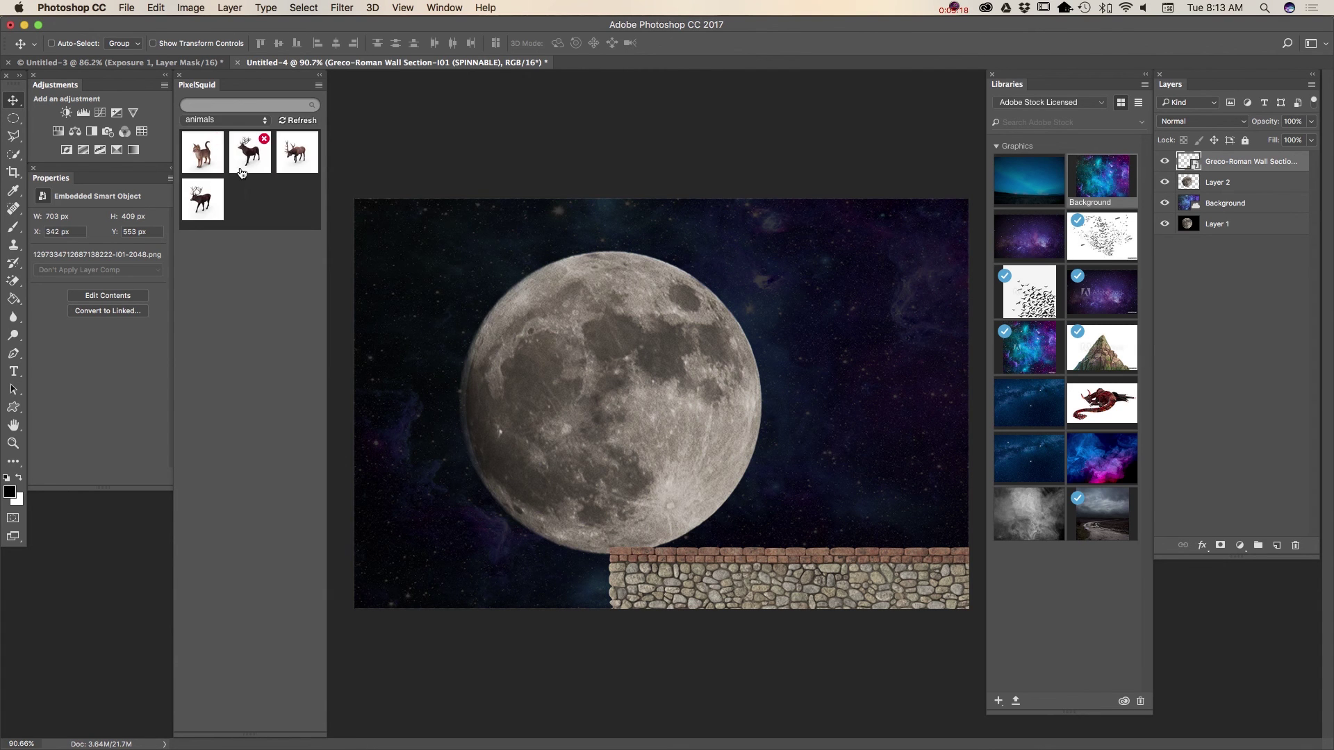
left_click(208, 164)
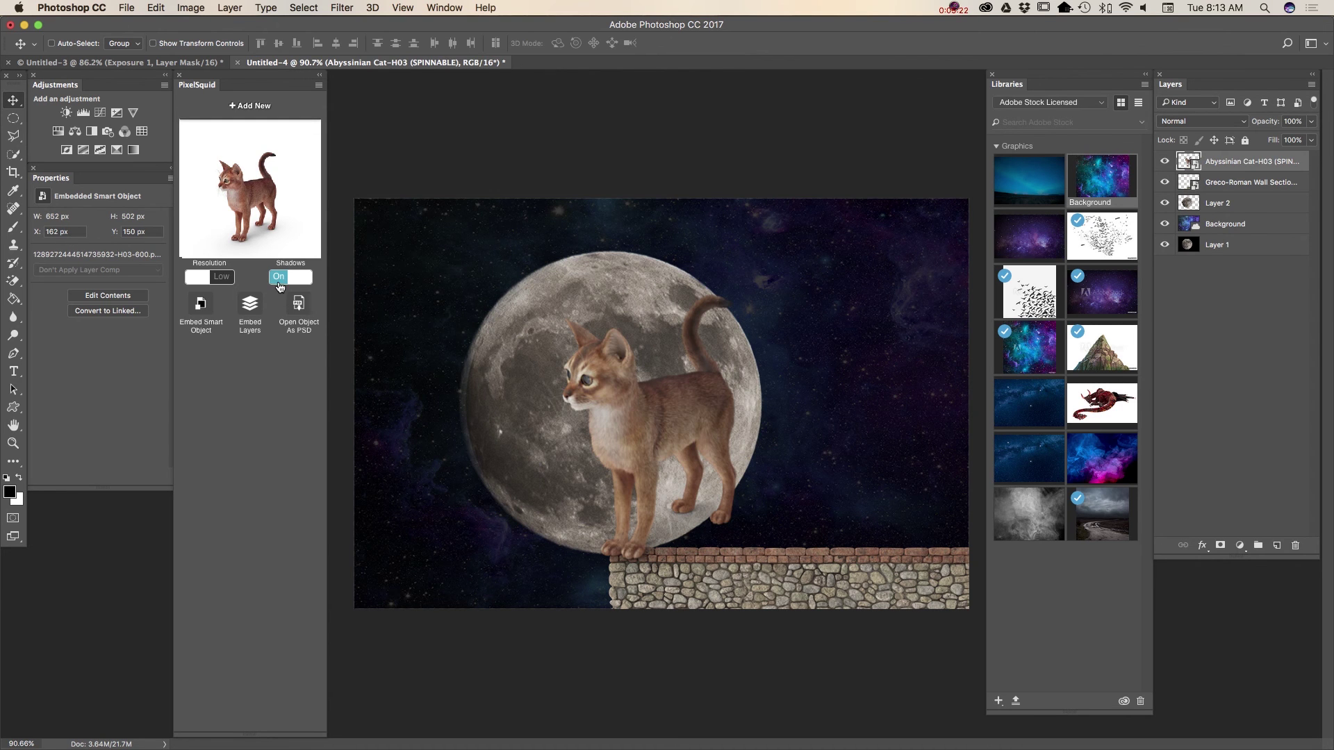
left_click(222, 280)
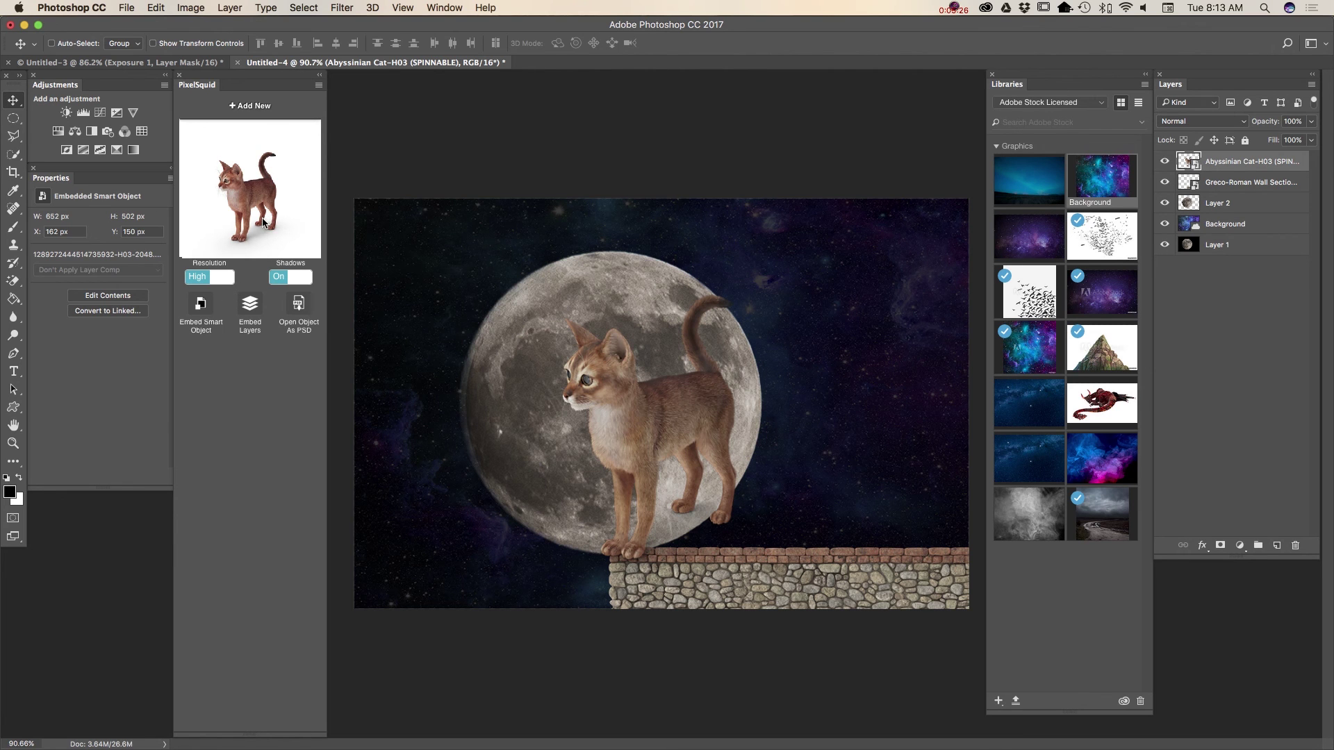
Spin the cat to a side view facing the moon and stand it on the wall, scaled to about 113% by 99%
left_click_drag(234, 194, 212, 184)
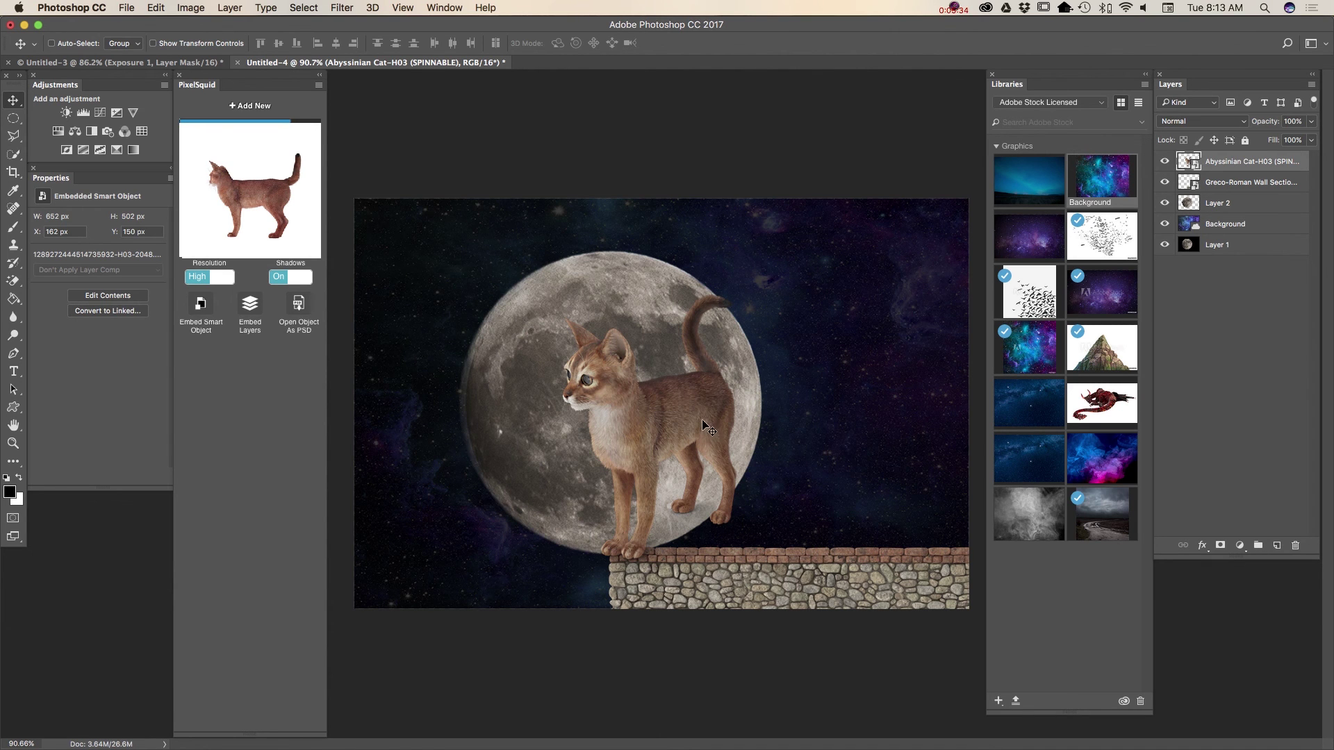
left_click_drag(772, 427, 870, 429)
left_click(154, 8)
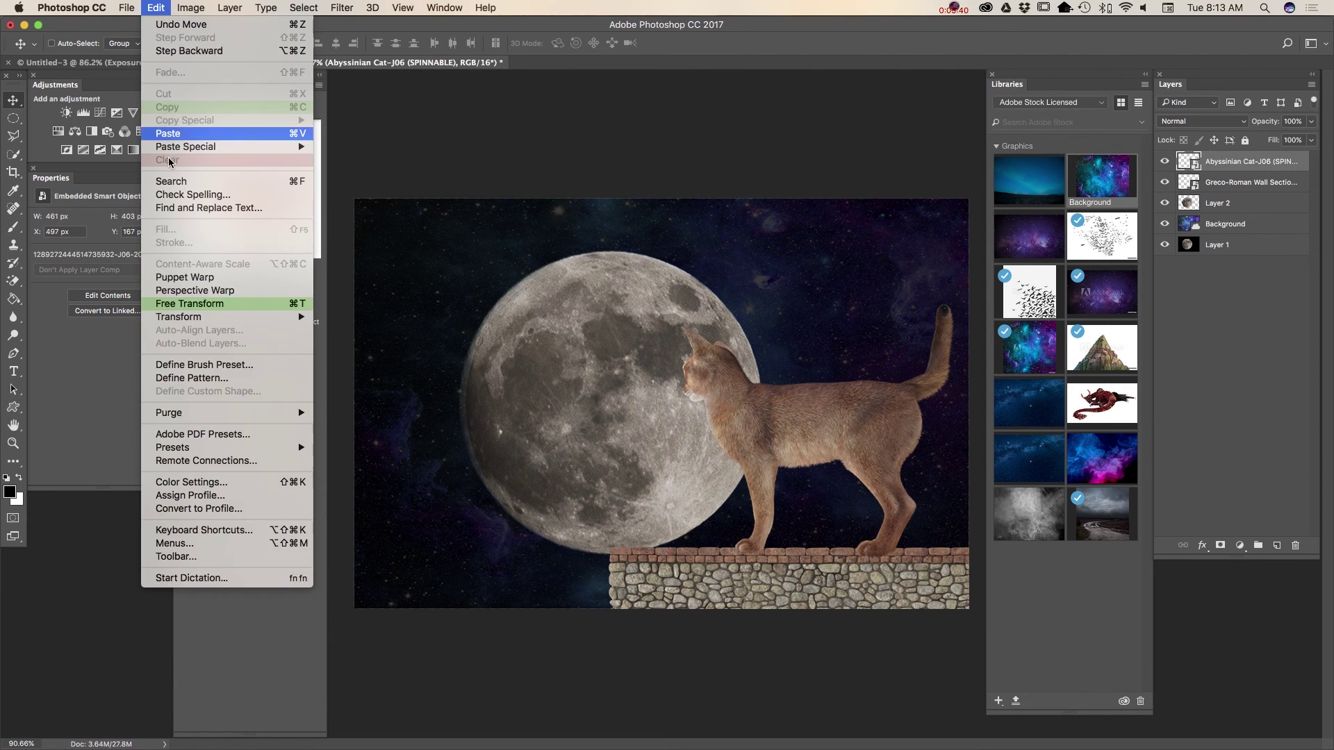
left_click(209, 303)
left_click_drag(599, 203, 665, 309)
left_click_drag(803, 465, 778, 440)
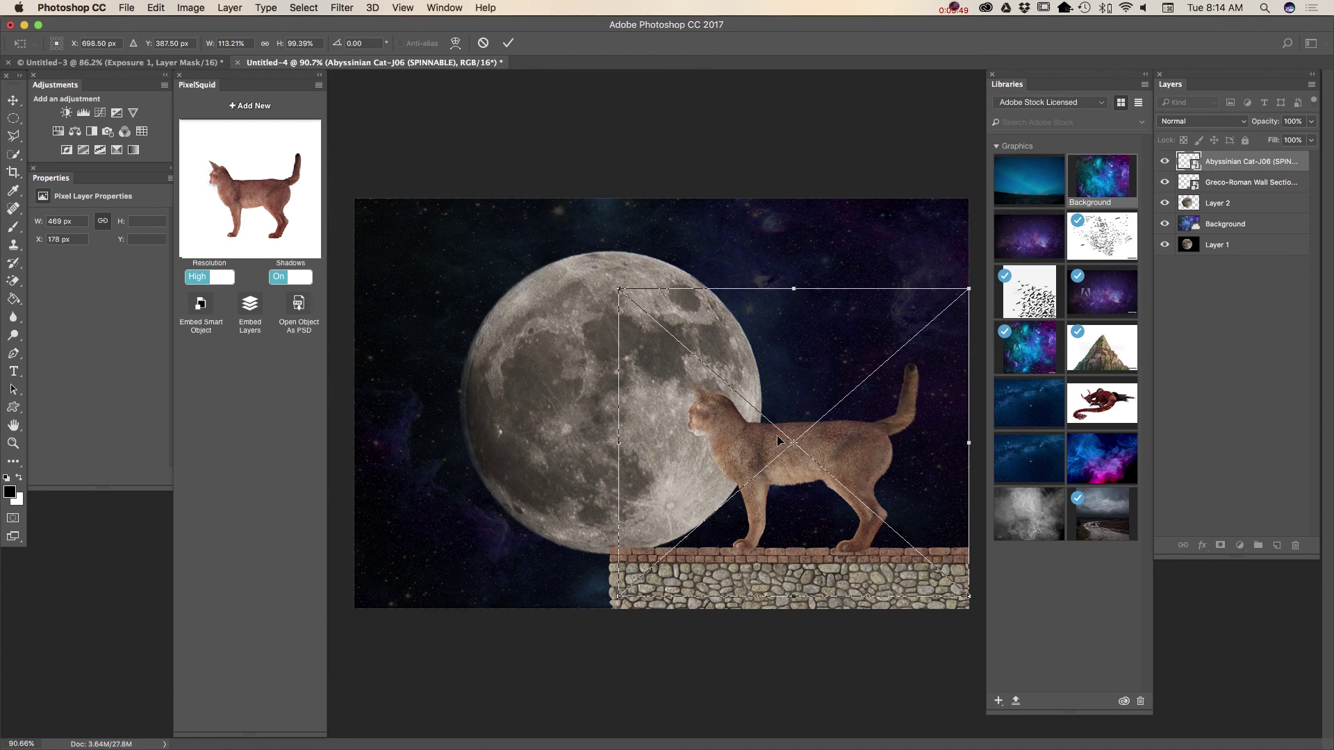
left_click(507, 42)
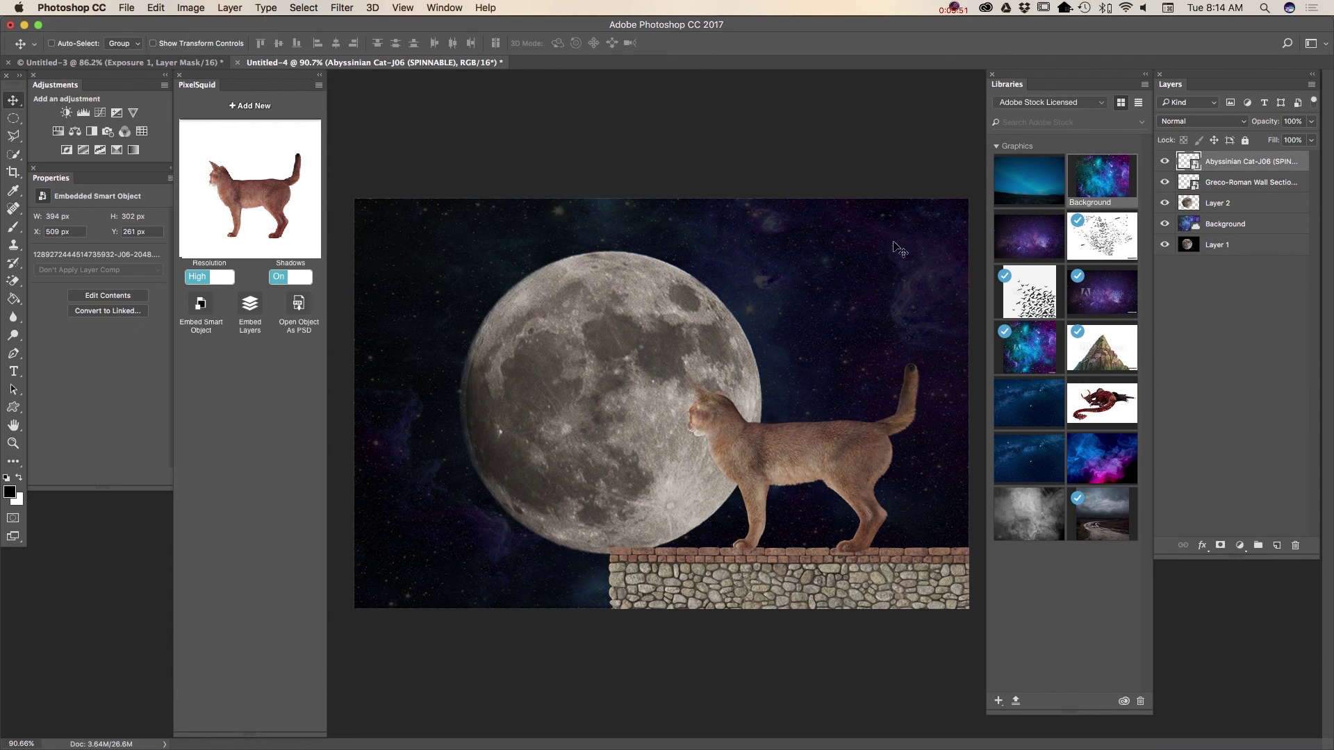
Add a layer mask to the cat for brushing and darken it with a clipped Exposure adjustment at exposure -2.95 and gamma correction 0.90
left_click(1221, 545)
left_click_drag(13, 226, 67, 229)
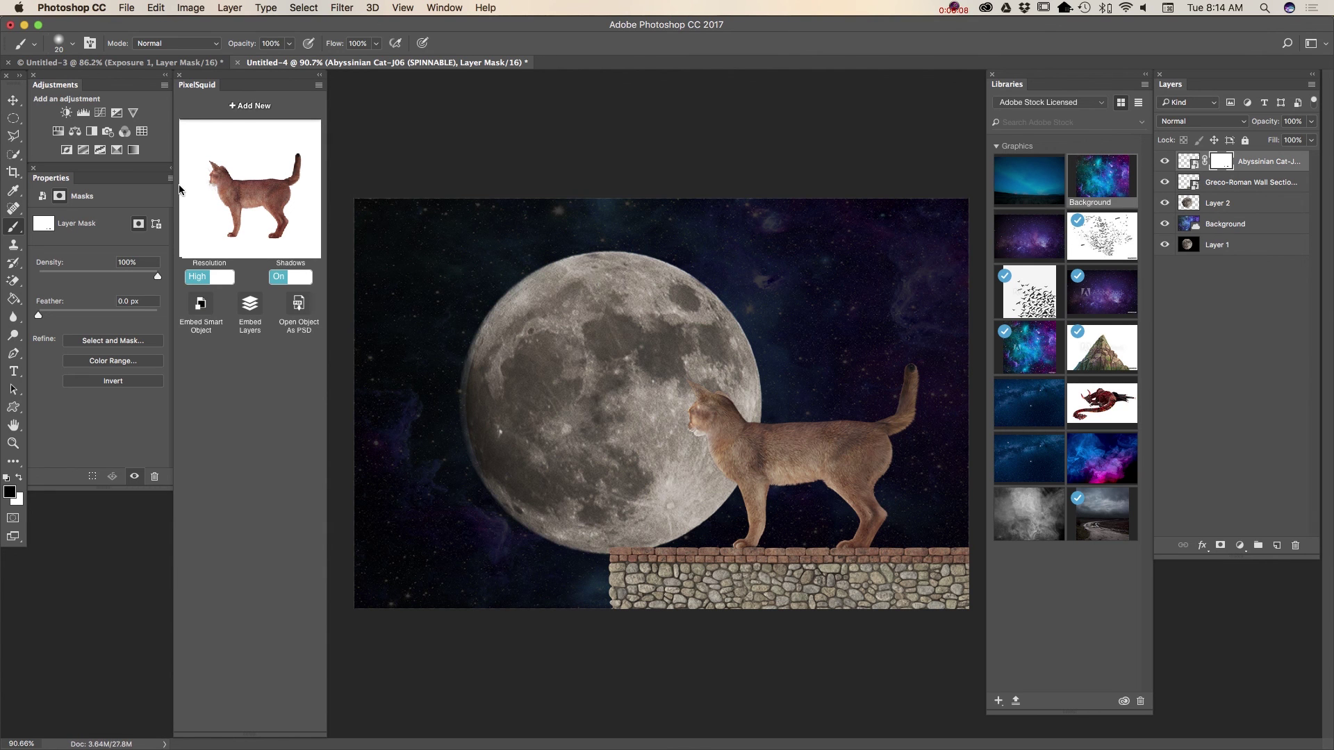
left_click(117, 116)
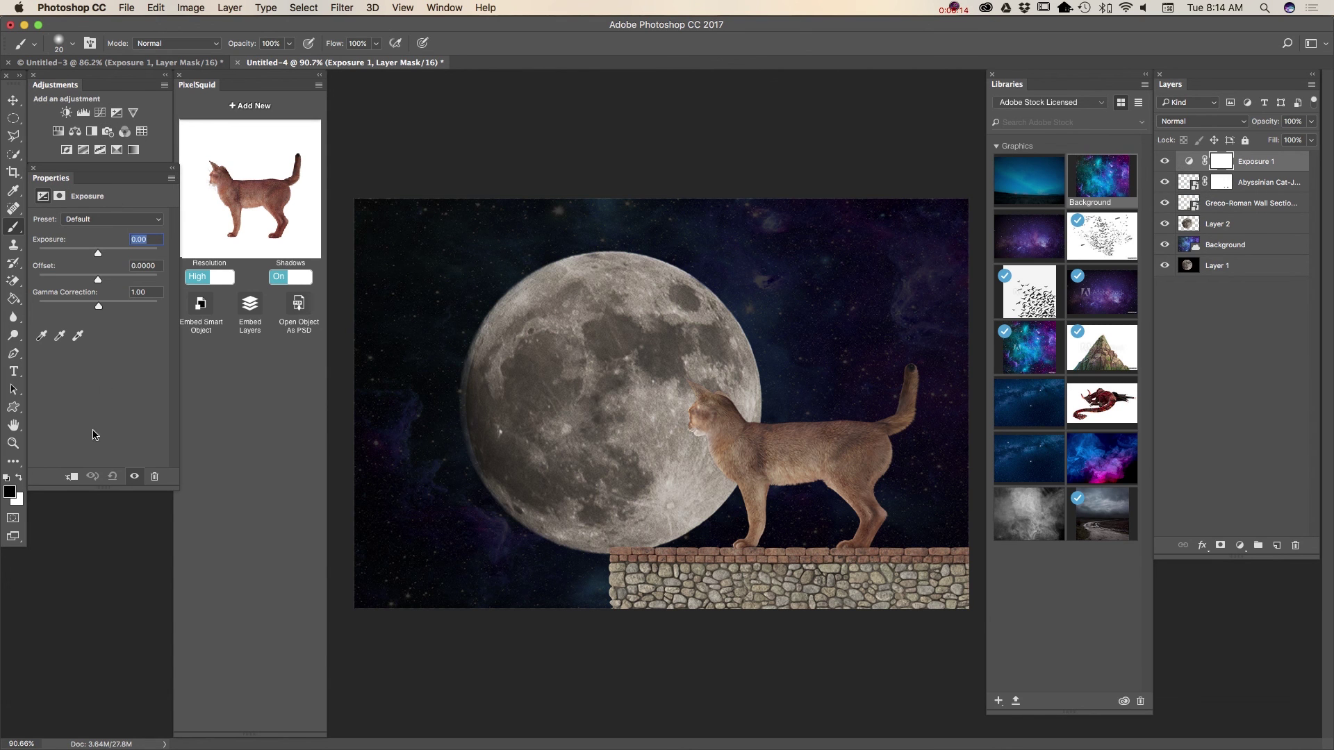
left_click(72, 478)
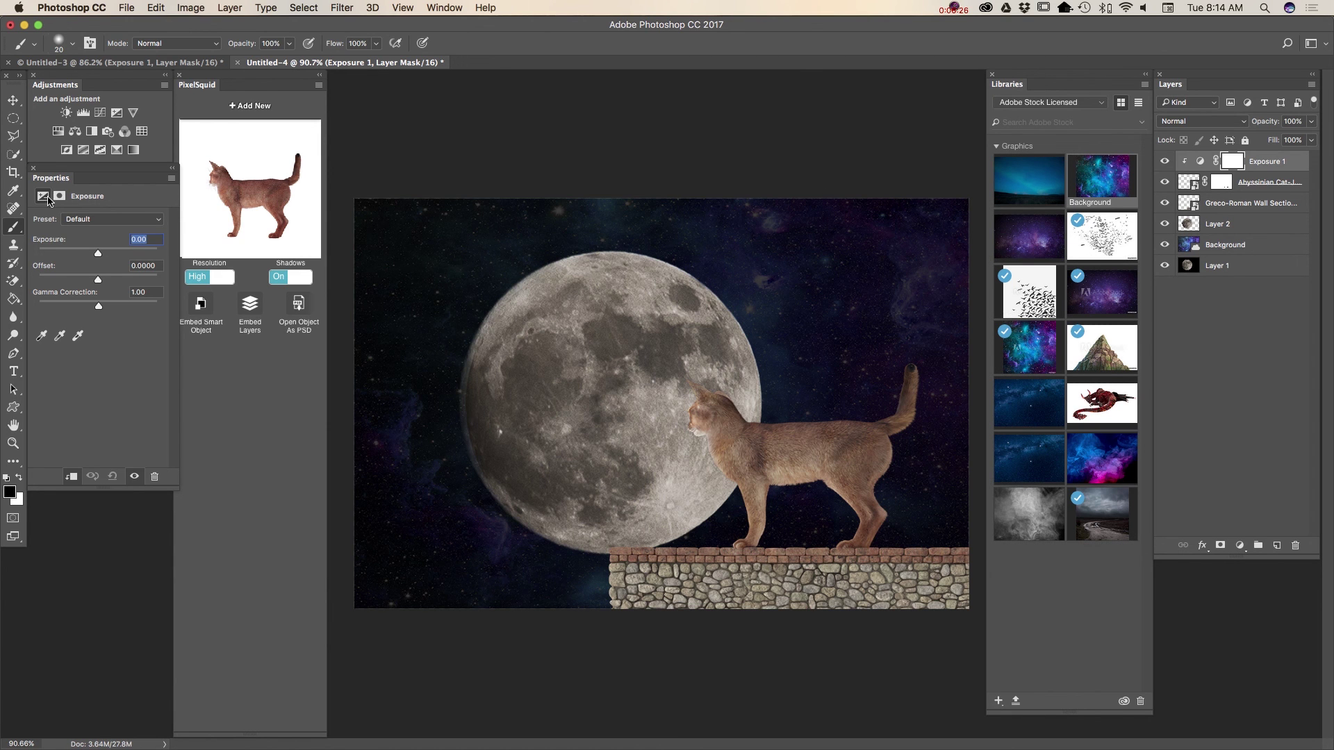
left_click_drag(97, 255, 72, 256)
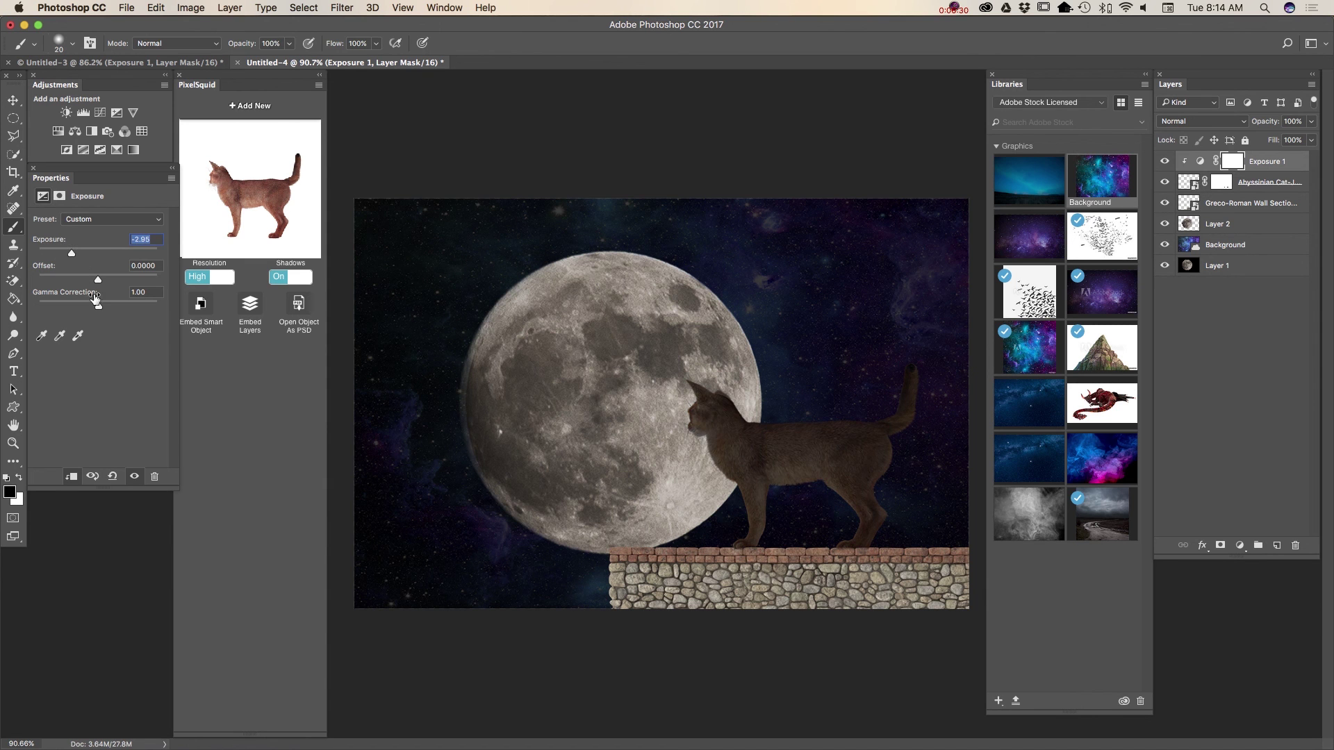
mouse_move(98, 306)
left_mouse_down()
mouse_move(83, 308)
mouse_move(103, 316)
left_mouse_up()
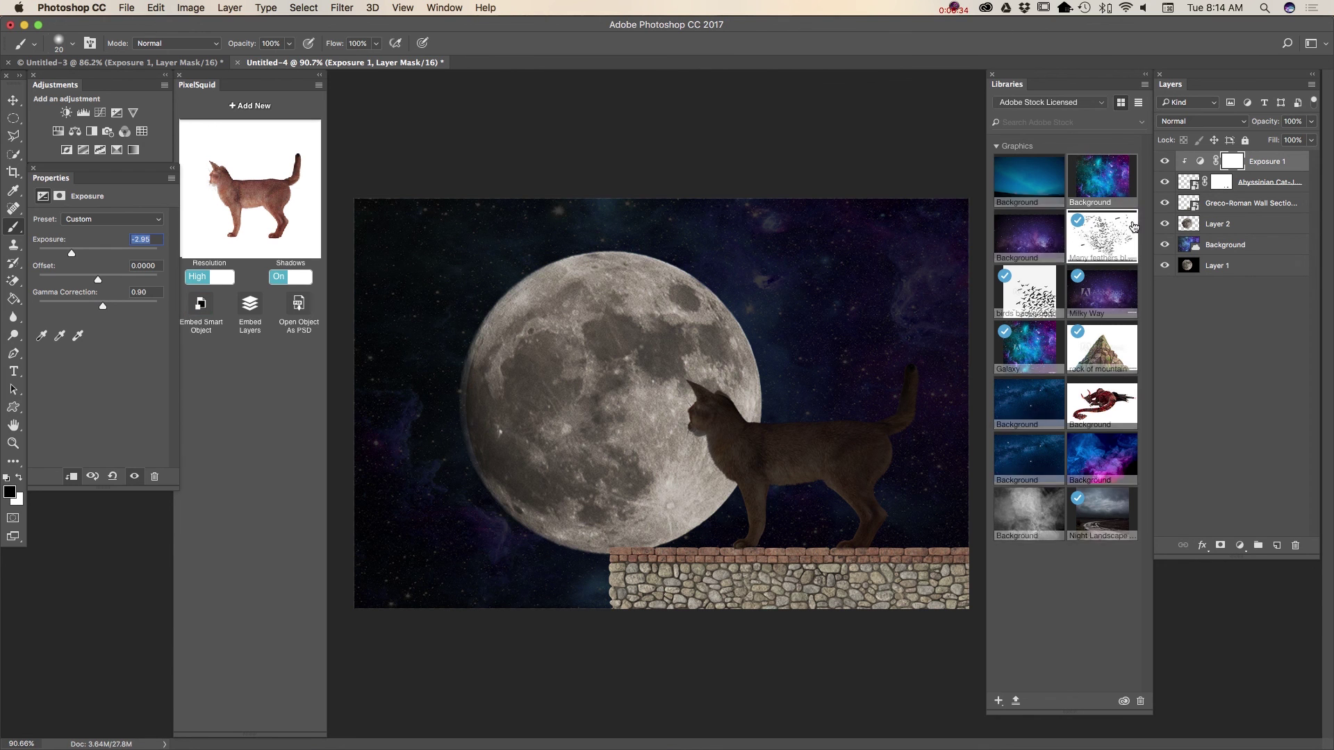
Darken the Greco-Roman wall with its own clipped Exposure adjustment, set to exposure -3.26 and gamma correction 0.86
left_click(1224, 205)
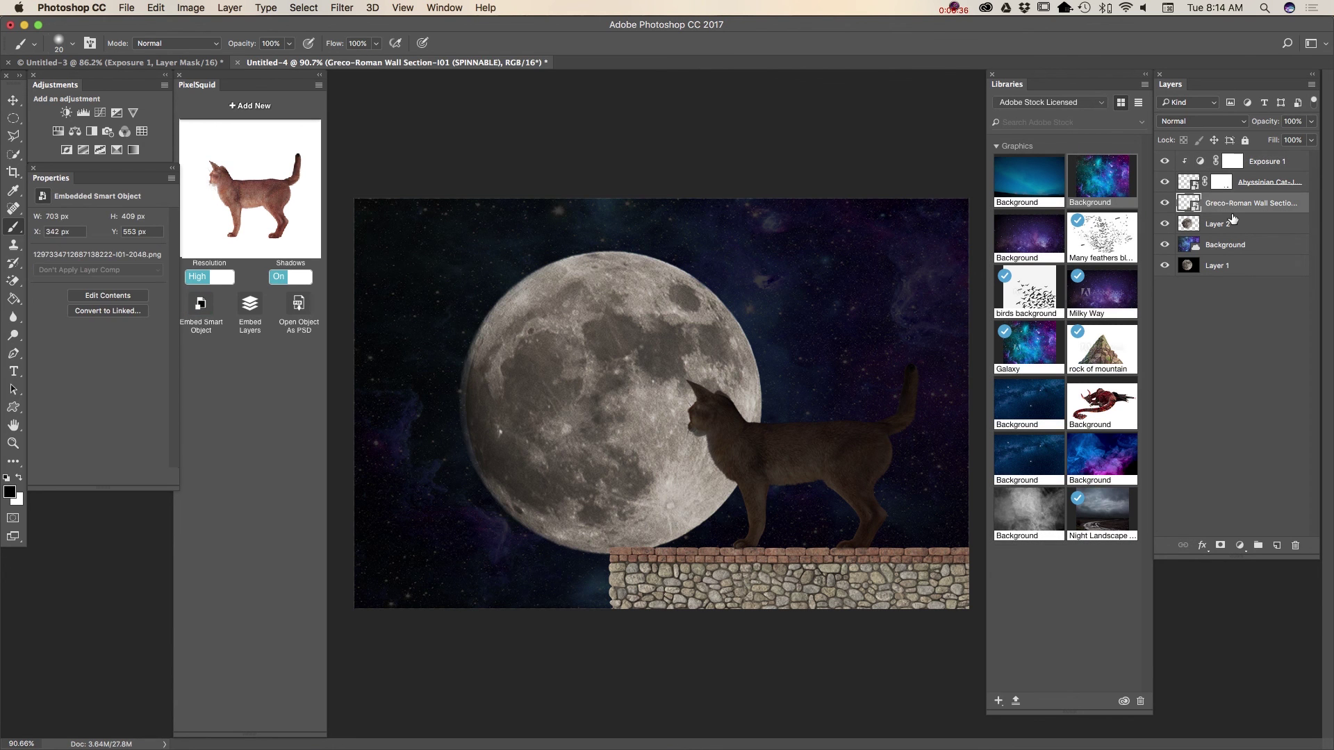
left_click(117, 113)
left_click(72, 477)
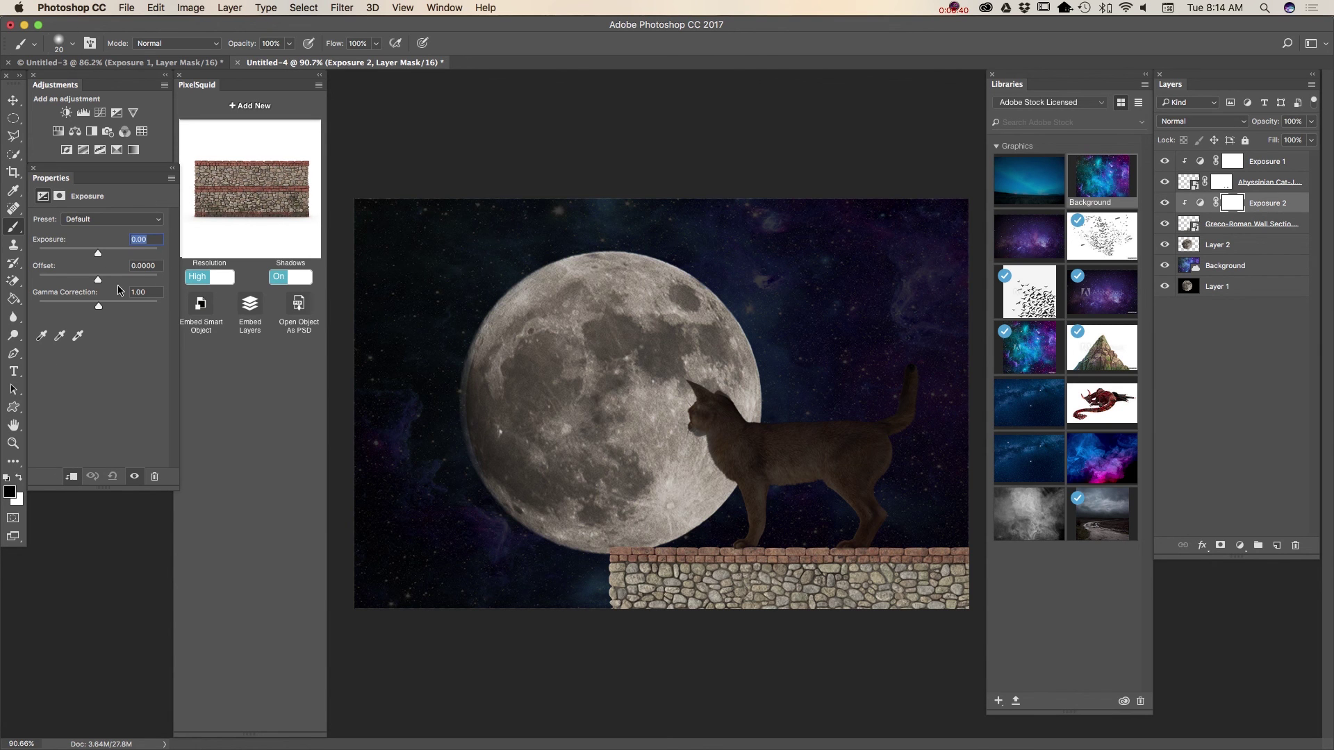
left_click_drag(99, 259, 69, 253)
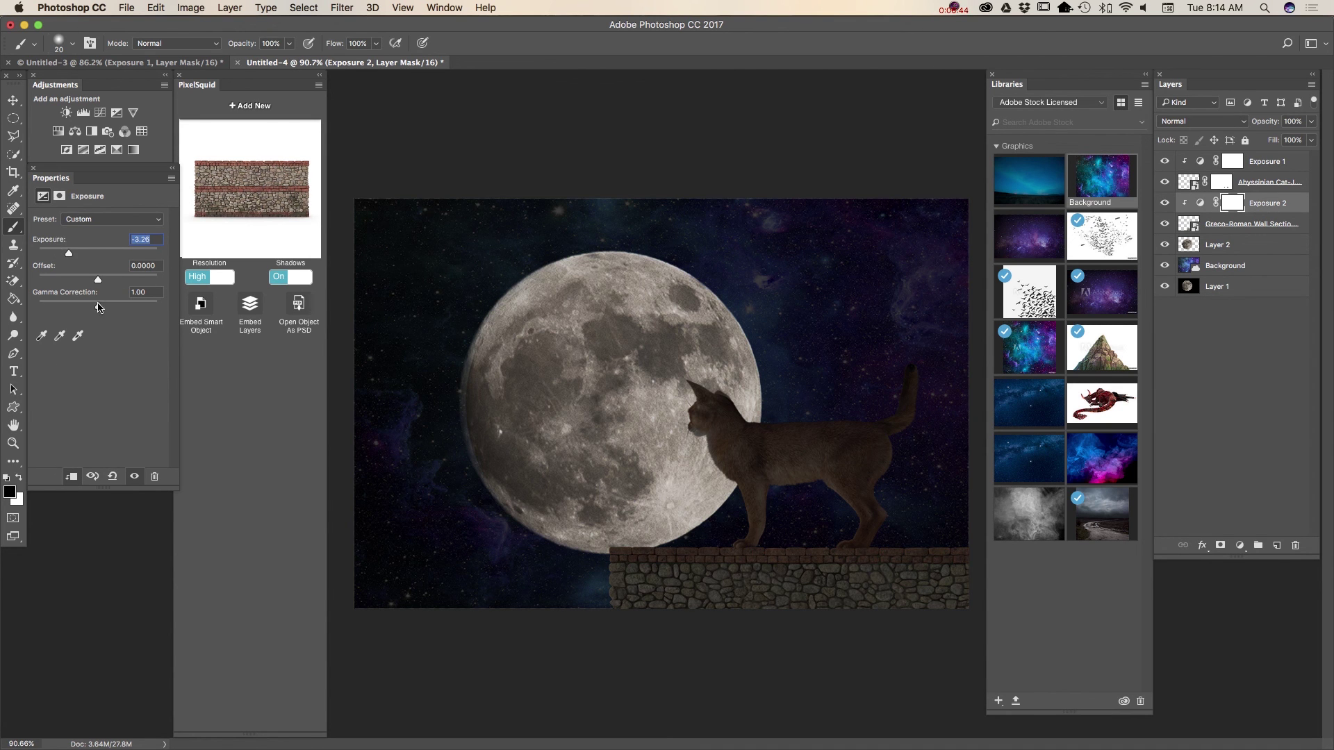
left_click_drag(100, 308, 105, 309)
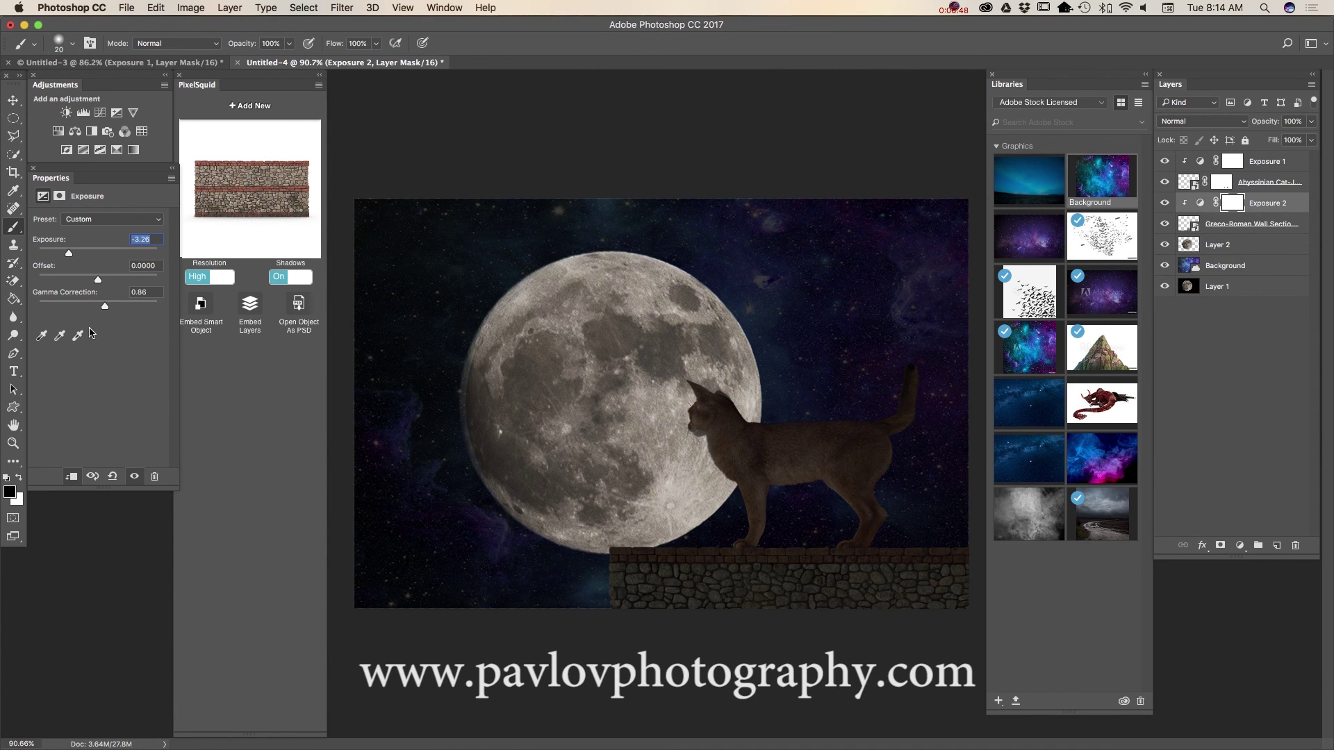